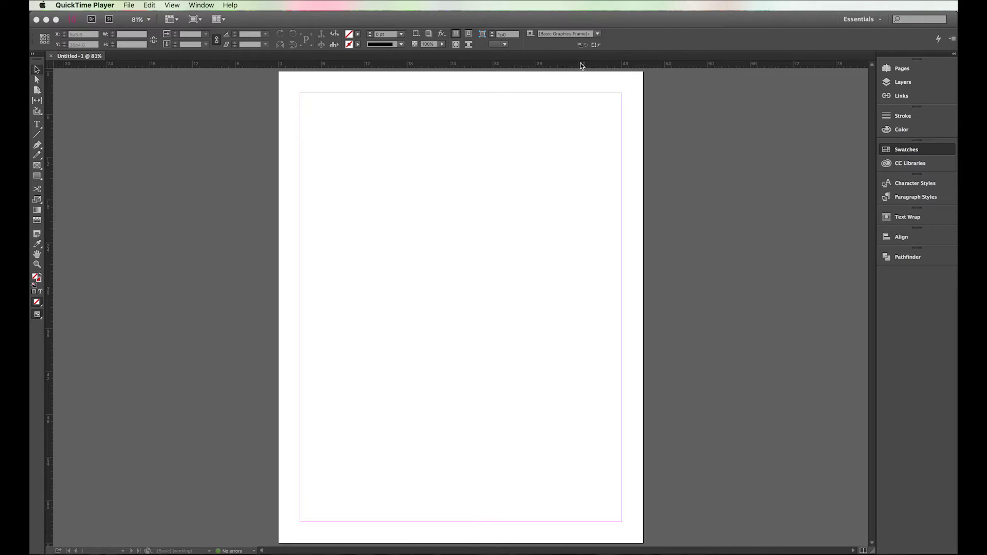
Step: Set both the horizontal and vertical ruler units to Inches in the Units & Increments preferences
click(446, 68)
click(85, 6)
mouse_move(87, 27)
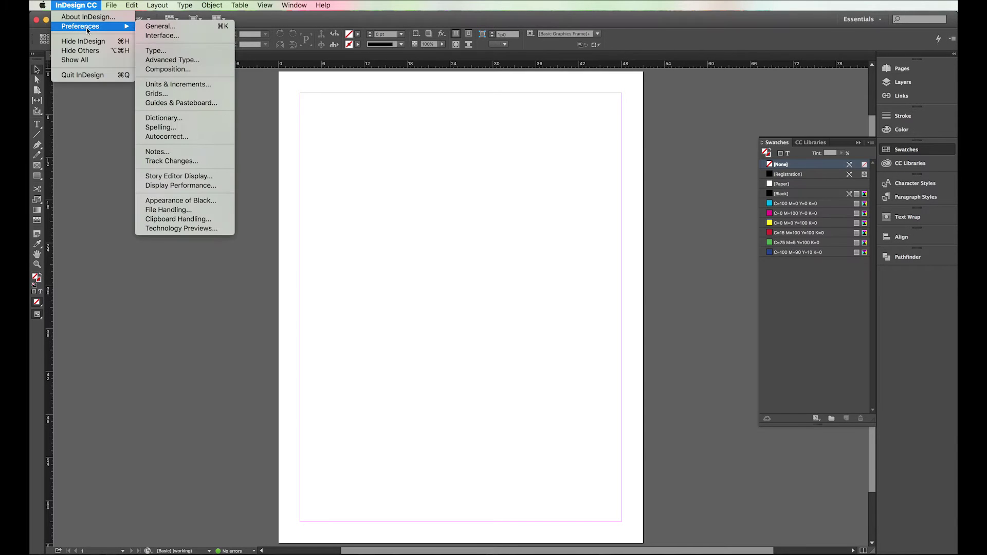
click(172, 84)
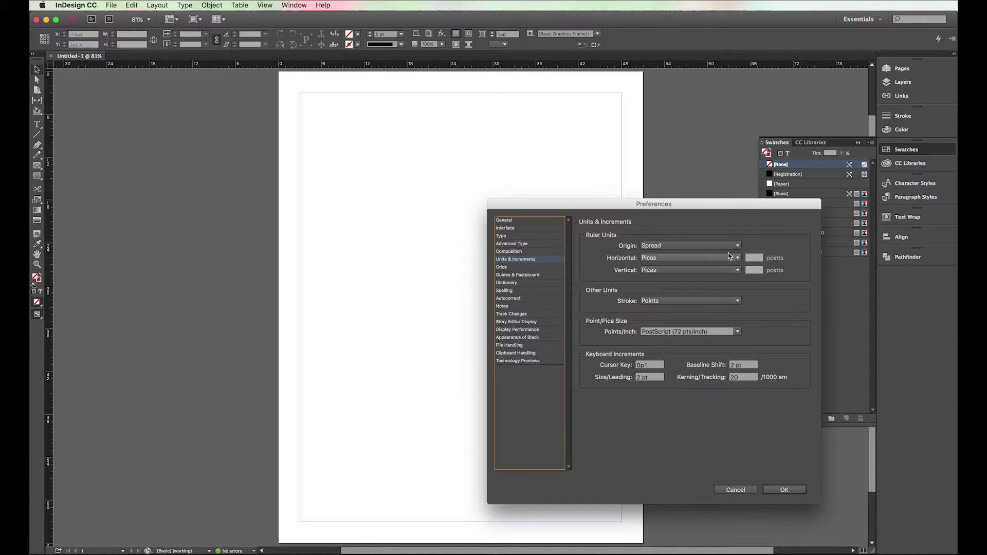
click(729, 258)
click(660, 286)
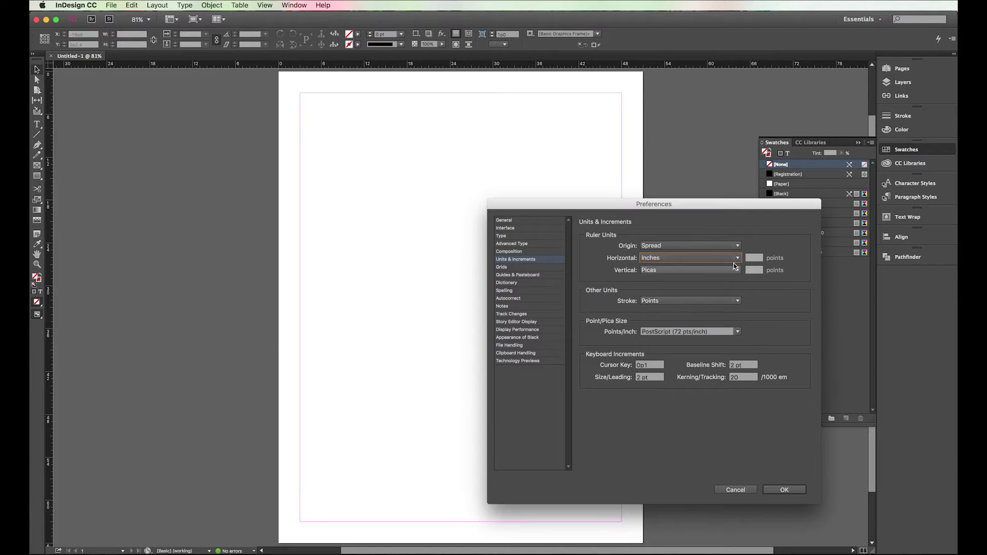
click(736, 269)
click(660, 300)
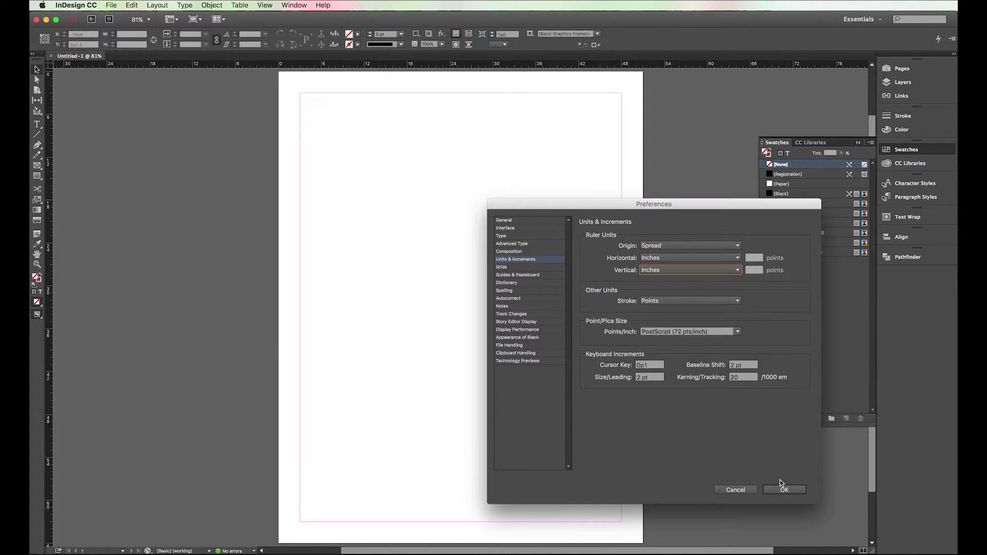
click(784, 489)
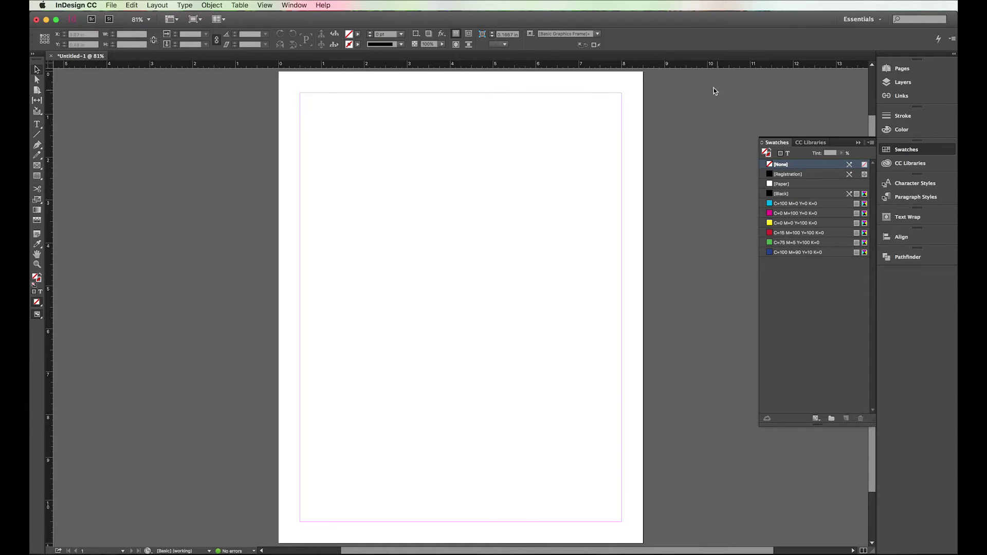
Step: Draw a picture frame about 4.63 by 2.98 in from the page's upper-left margin corner and place weird-art.jpg in it
key(f)
drag(301, 93, 499, 221)
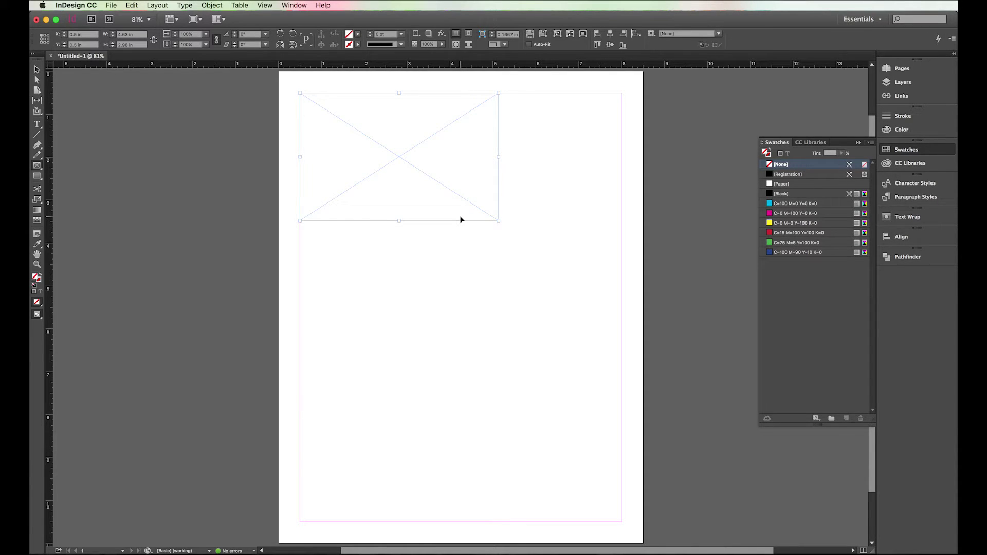
key(super+d)
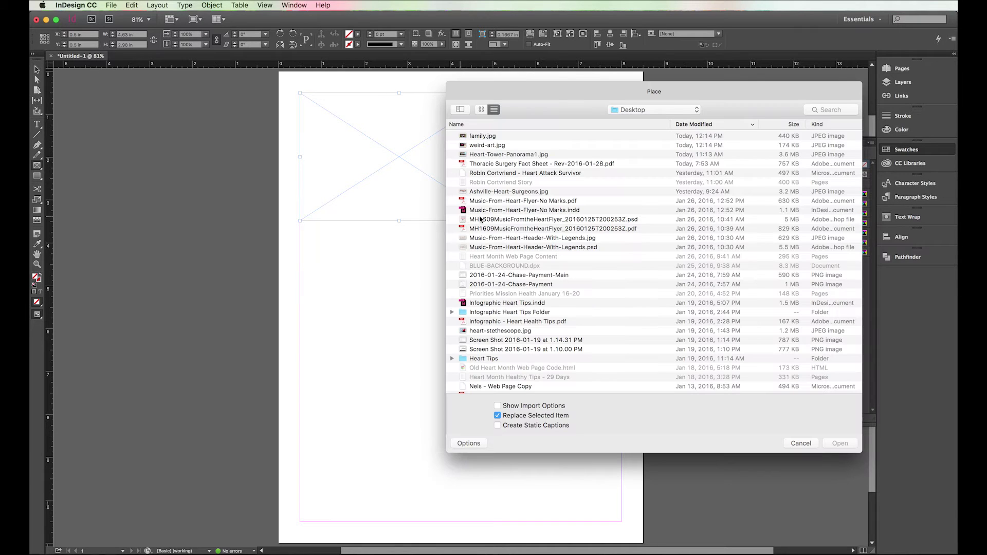
click(491, 149)
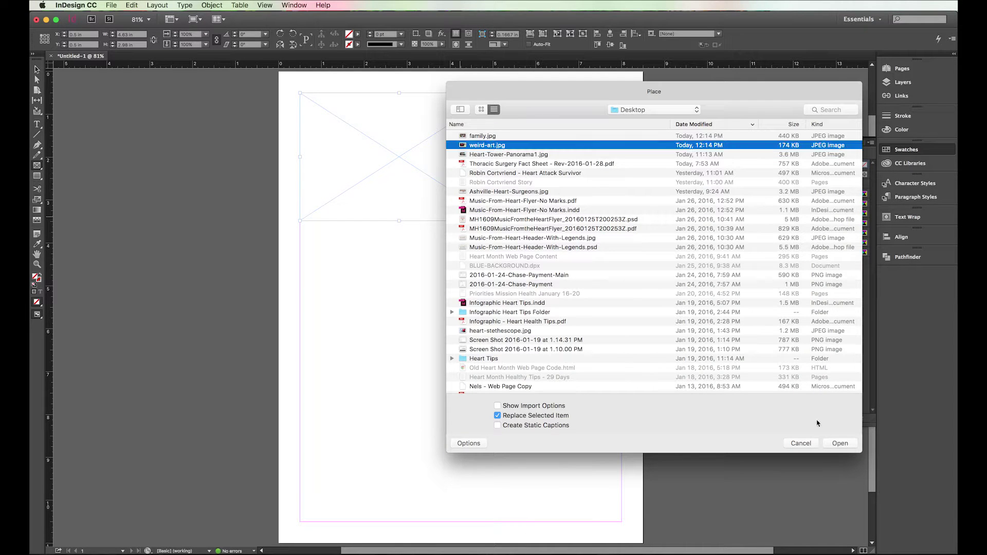
click(840, 444)
Step: Fit the placed image so it fills its frame proportionally
right_click(373, 160)
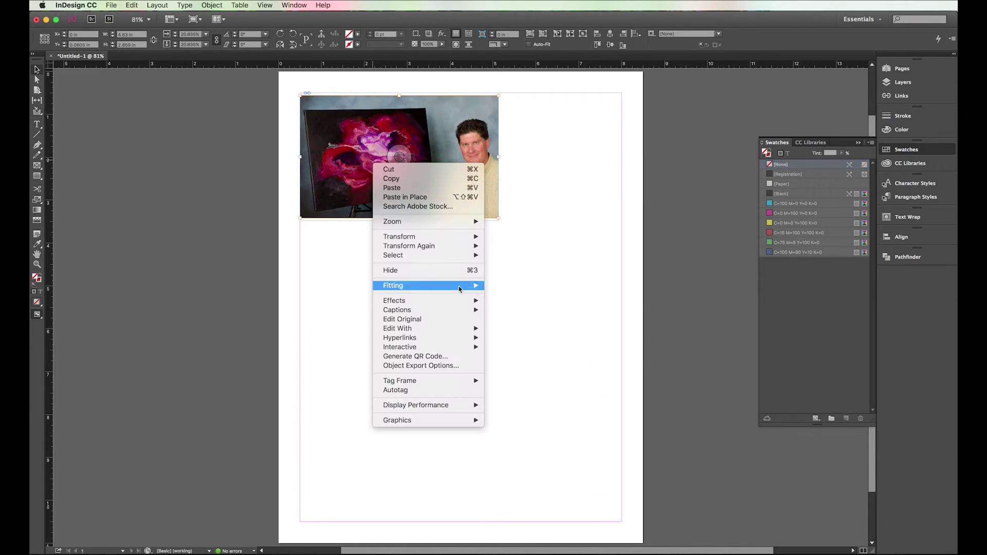
mouse_move(424, 287)
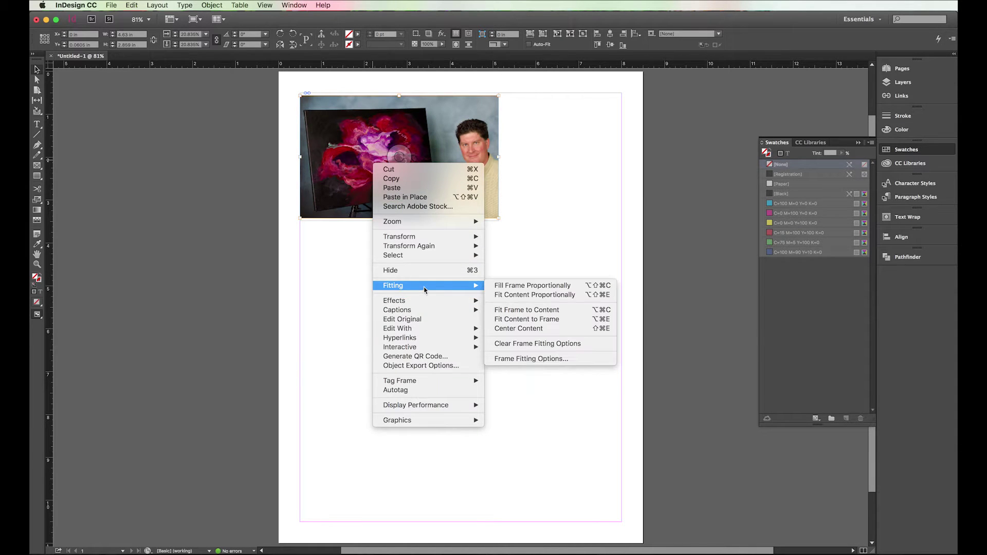
click(543, 289)
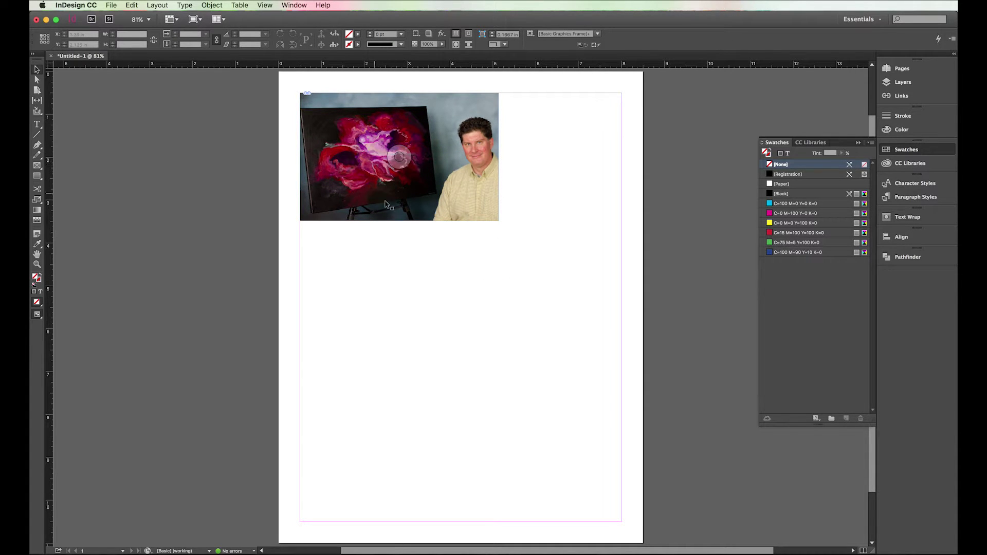
Step: Switch the display performance to High Quality Display and examine the placed image up close
click(300, 6)
mouse_move(264, 6)
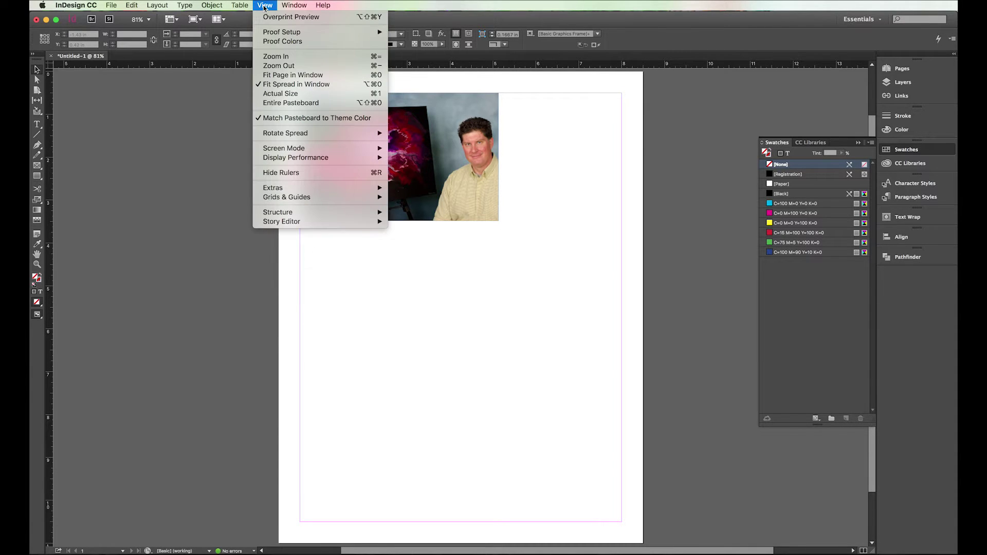
mouse_move(308, 157)
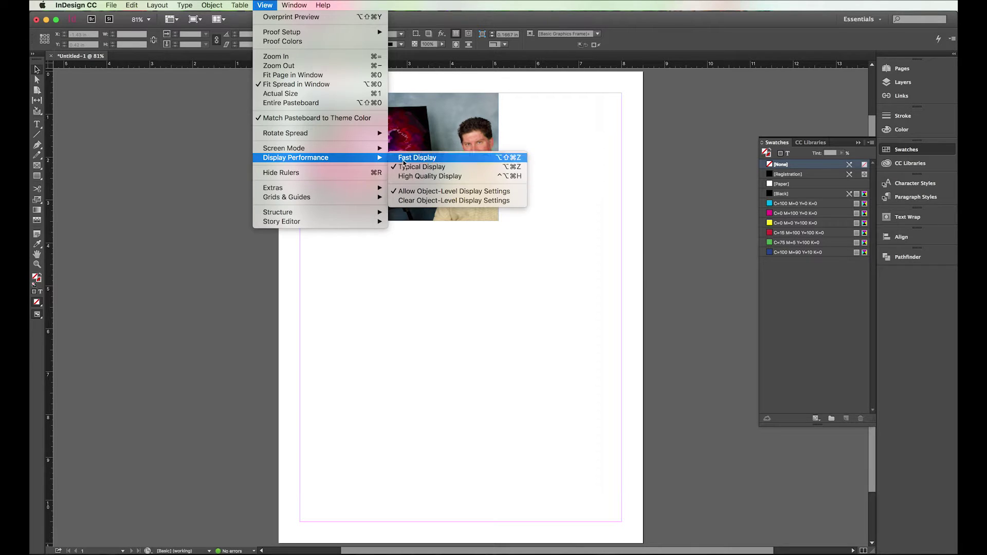
click(426, 175)
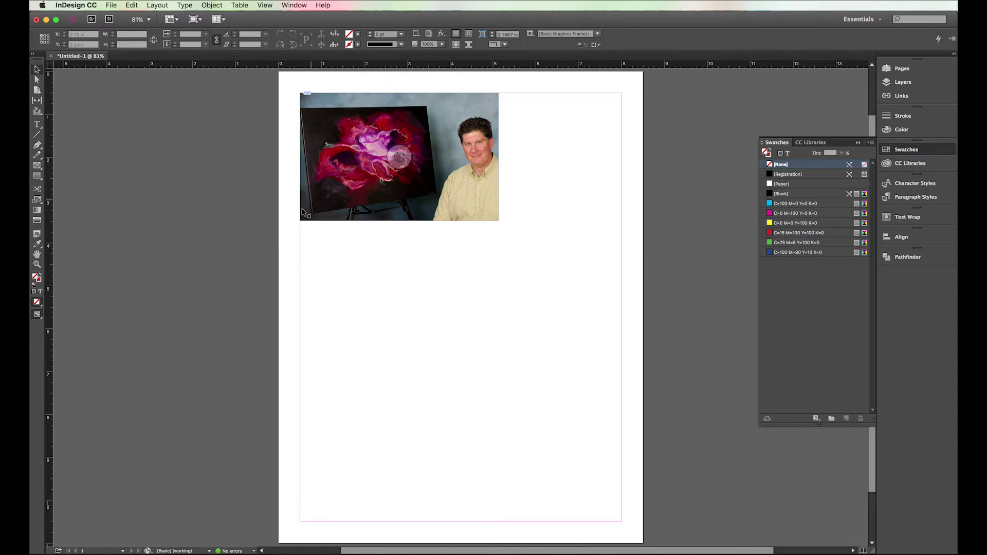
click(37, 265)
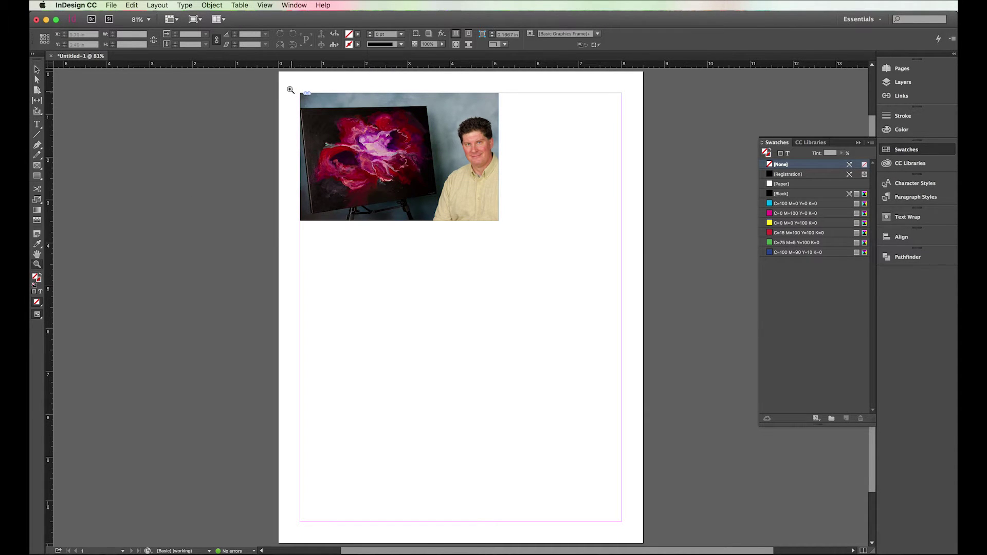
drag(280, 81, 575, 285)
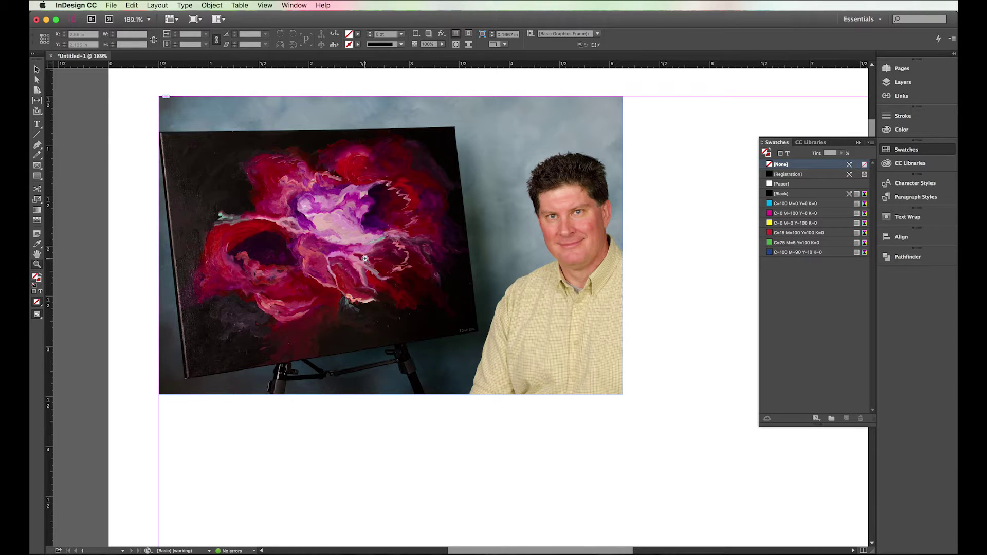
key(super+0)
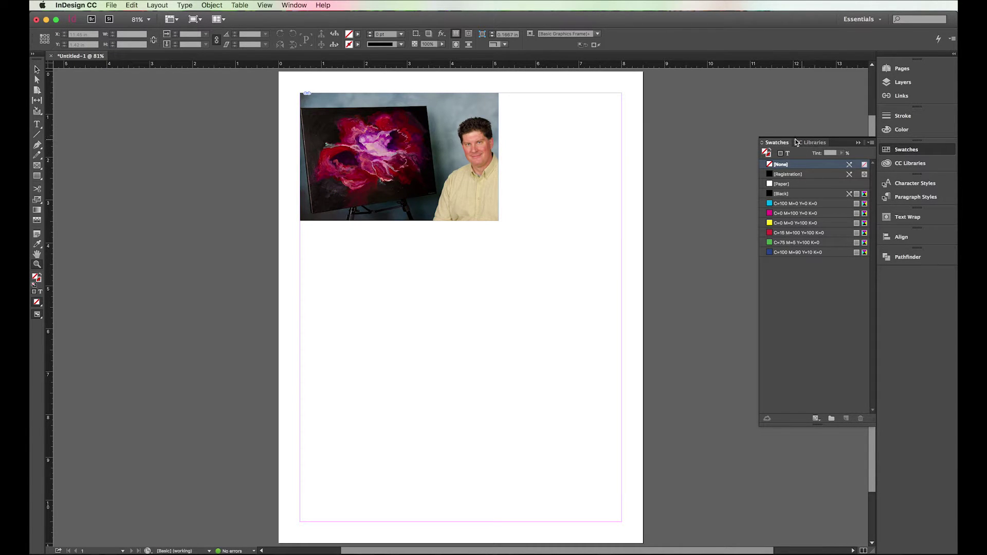
click(858, 143)
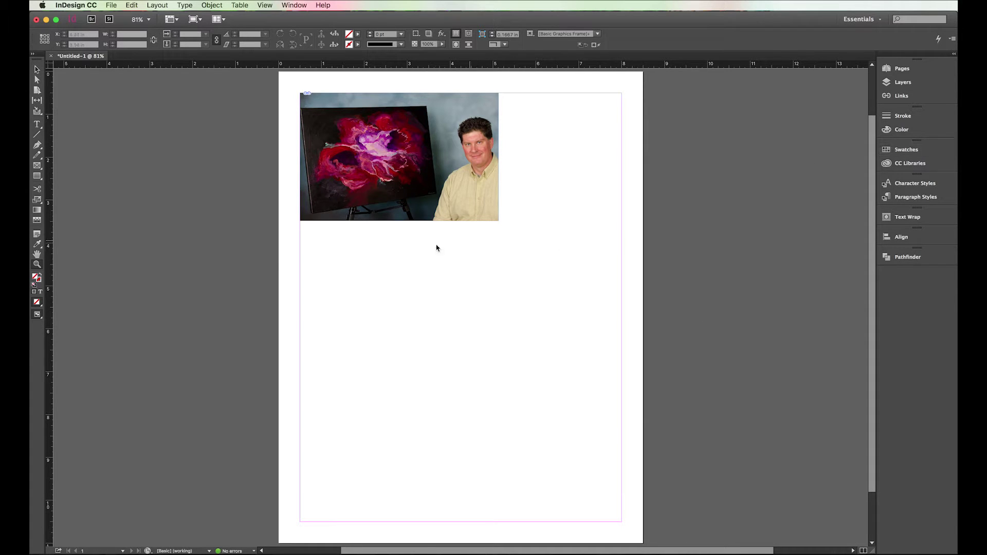
Step: Draw a text frame about 3.8 by 5.3 in below the image and fill it with placeholder text
click(37, 124)
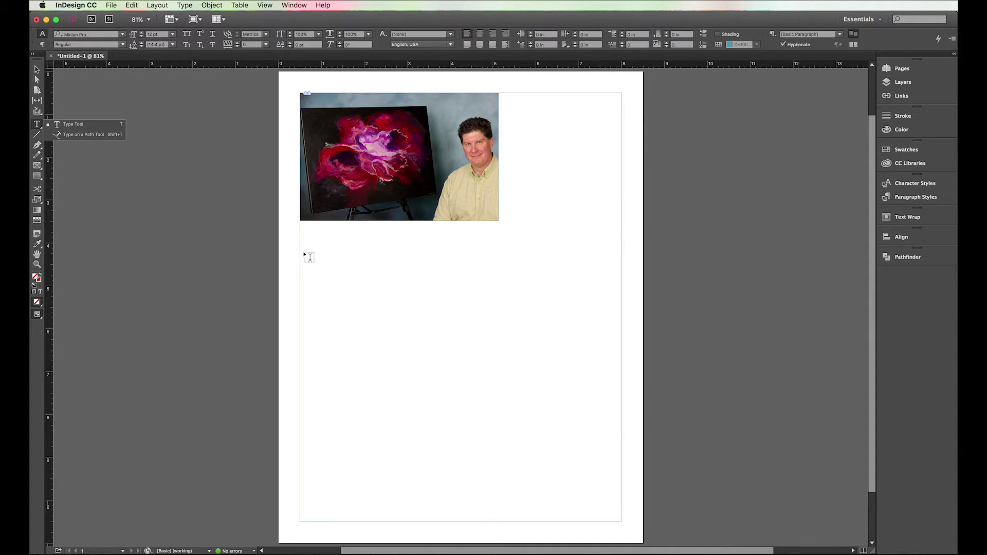
drag(304, 253, 466, 481)
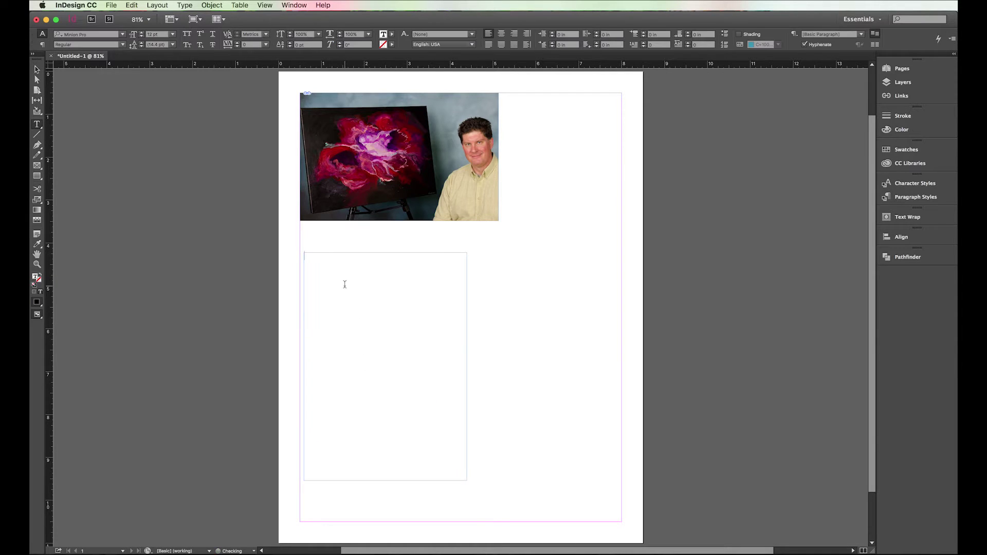
key(super+alt+shift+p)
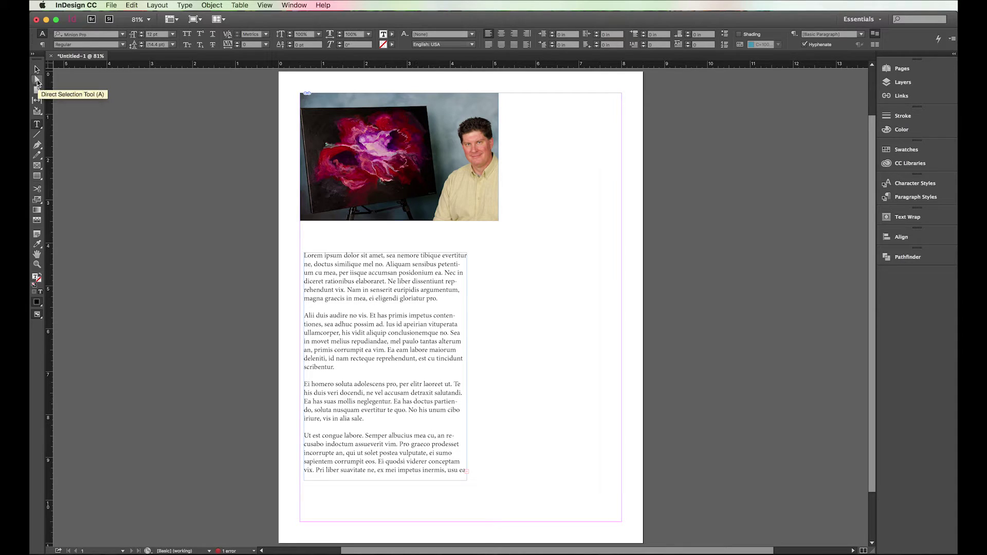
click(37, 81)
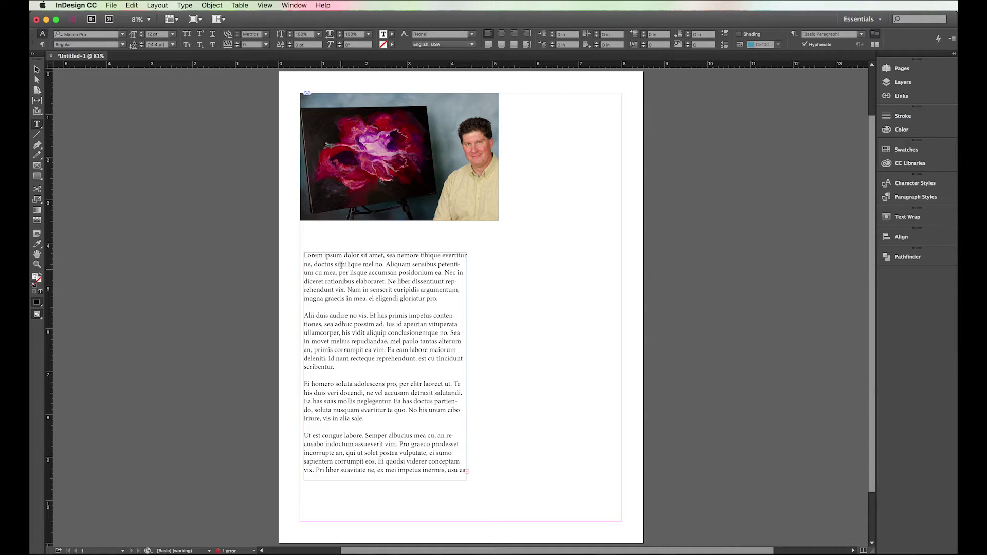
Step: Change the font of all the placeholder text to Gill Sans MT Pro Light
click(370, 290)
key(super+a)
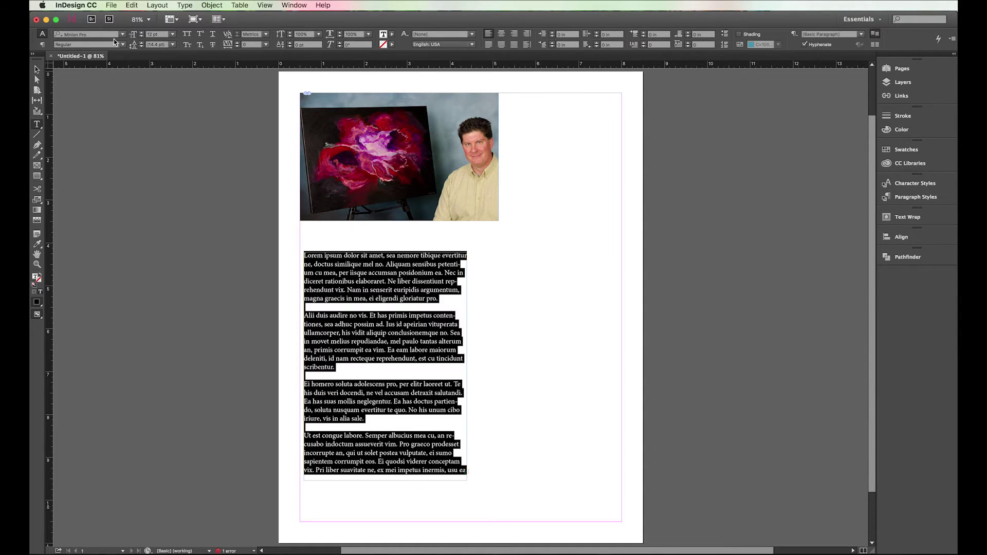
click(84, 36)
text(gil san)
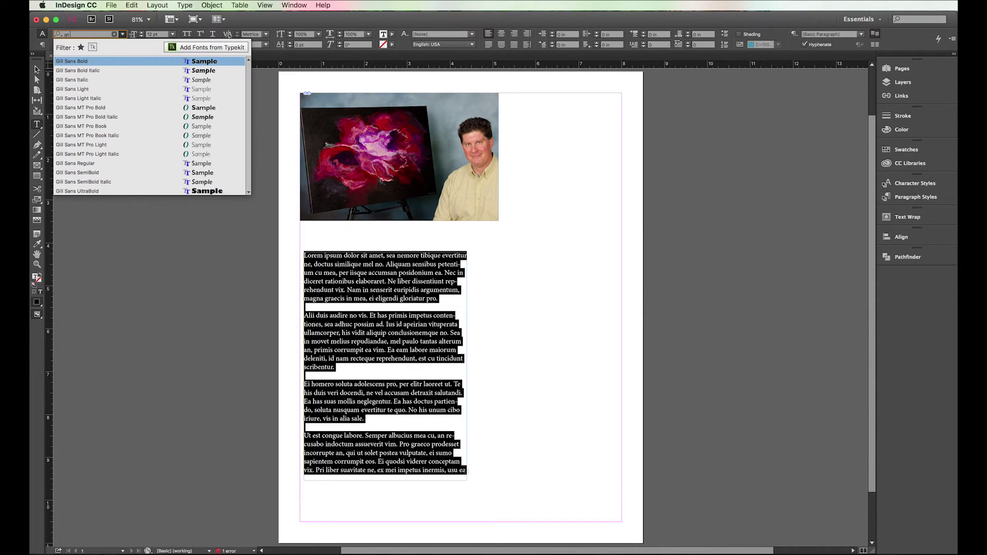
click(102, 148)
click(414, 333)
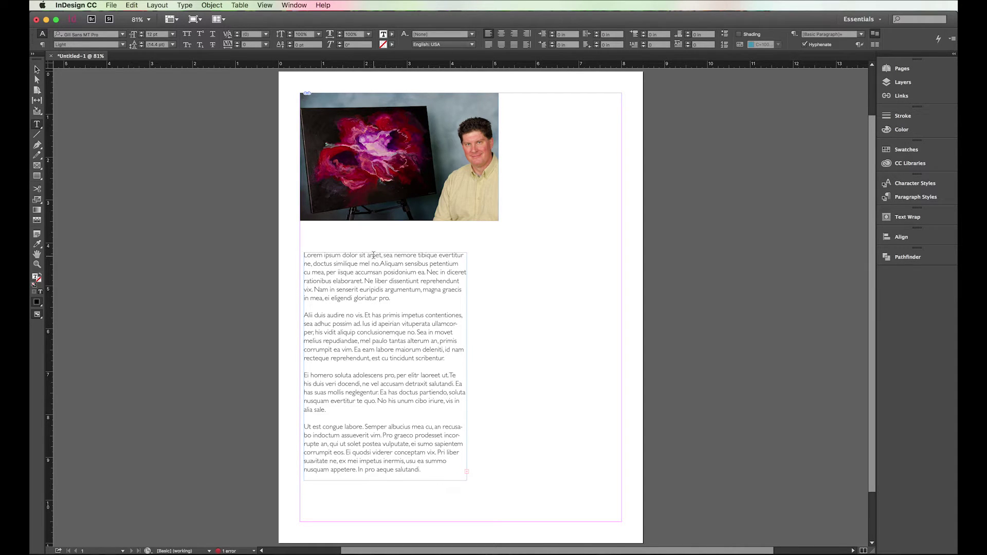
Step: Split "Lorem ipsum dolor sit" onto its own heading line, with a blank line between it and the body text
click(368, 256)
key(Return)
key(Return)
Step: Format the heading "Lorem ipsum dolor sit" at 20 pt in the Bold style
drag(371, 256, 286, 256)
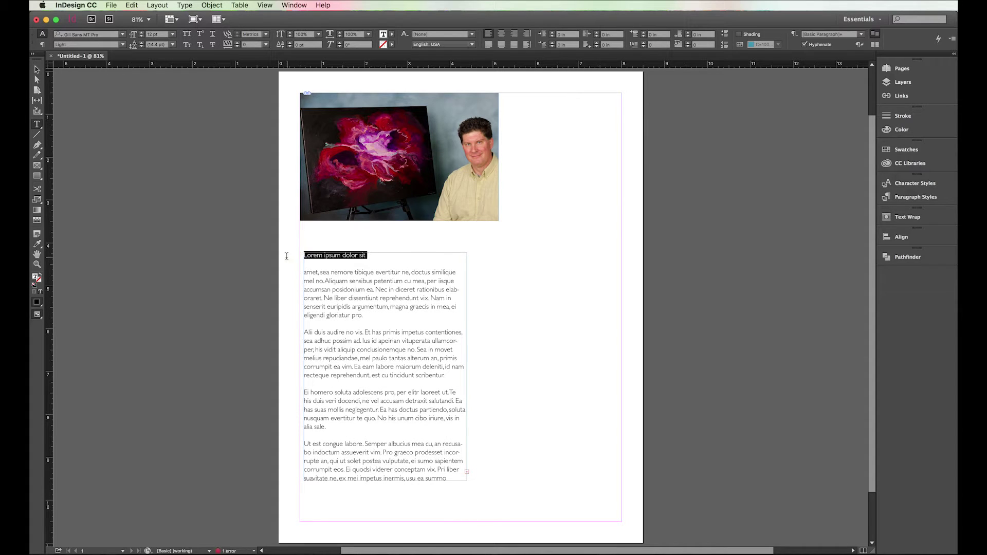
click(143, 36)
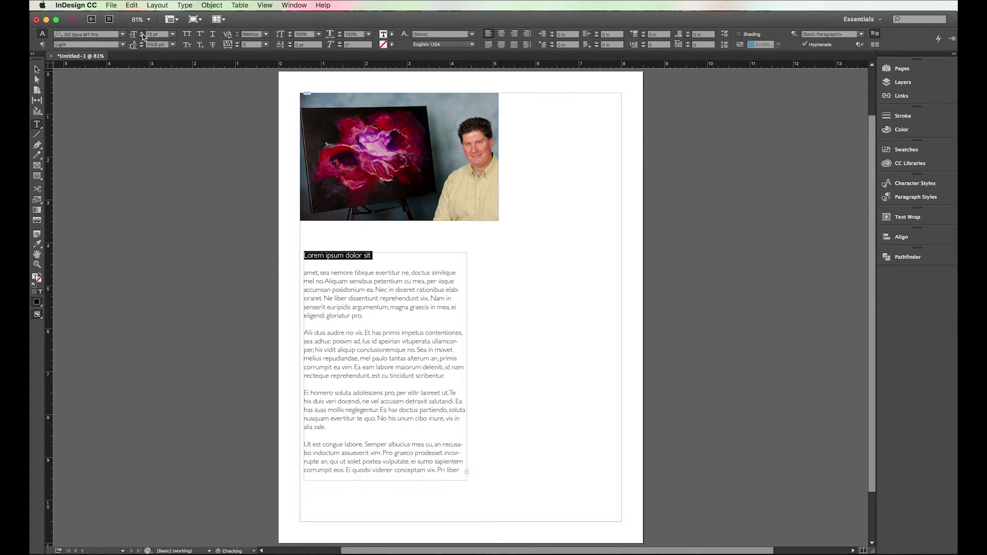
click(142, 33)
click(142, 33)
click(141, 32)
click(142, 32)
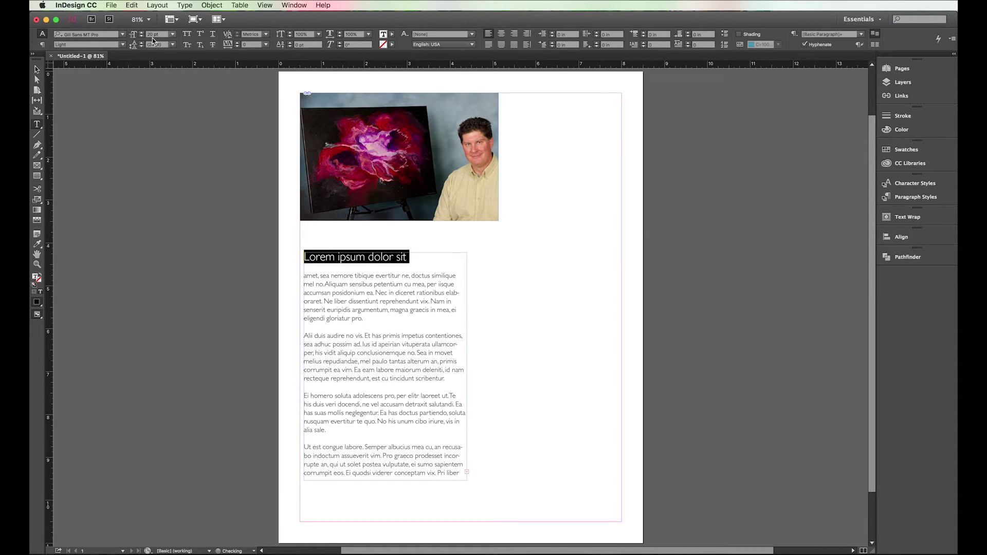
click(123, 45)
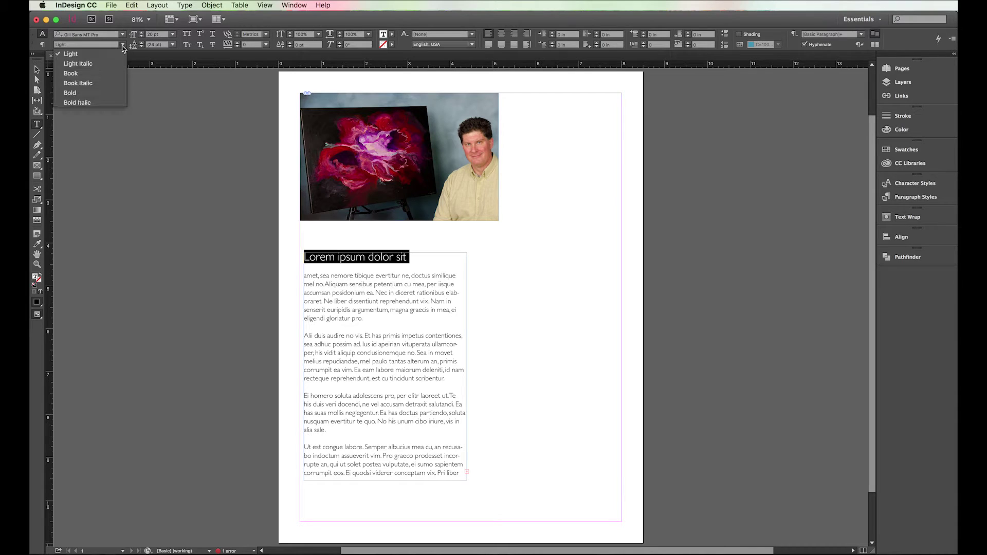
click(77, 93)
click(332, 276)
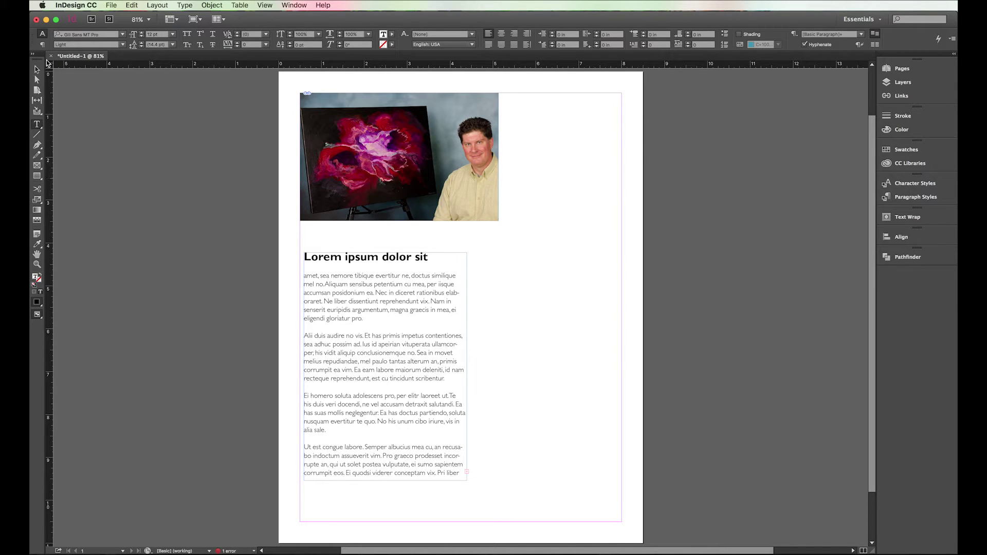
Step: Move the text frame up against the page's left margin, just beneath the image
click(36, 69)
drag(333, 265, 323, 241)
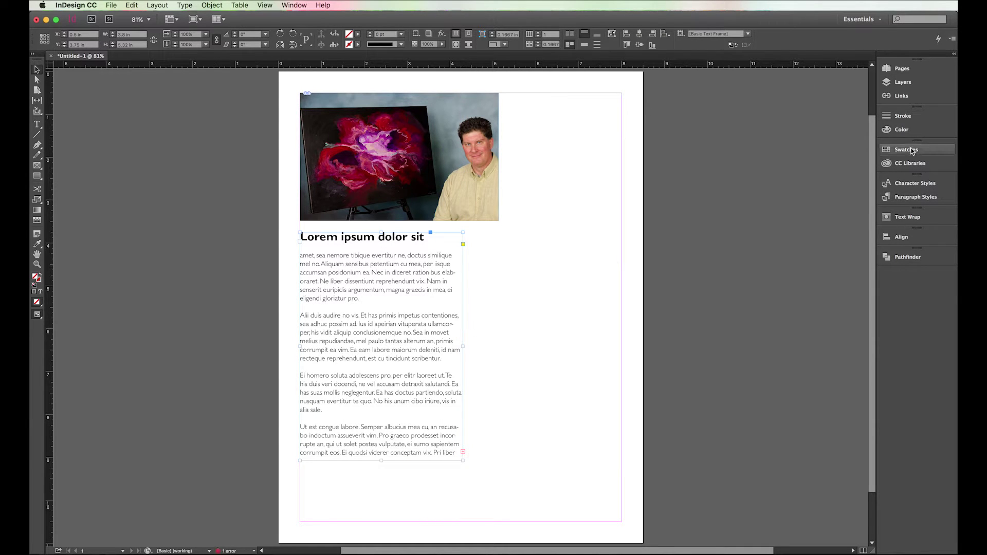
Step: Deselect the text frame and choose the red C=15 M=100 Y=100 K=0 swatch as the fill color
click(903, 133)
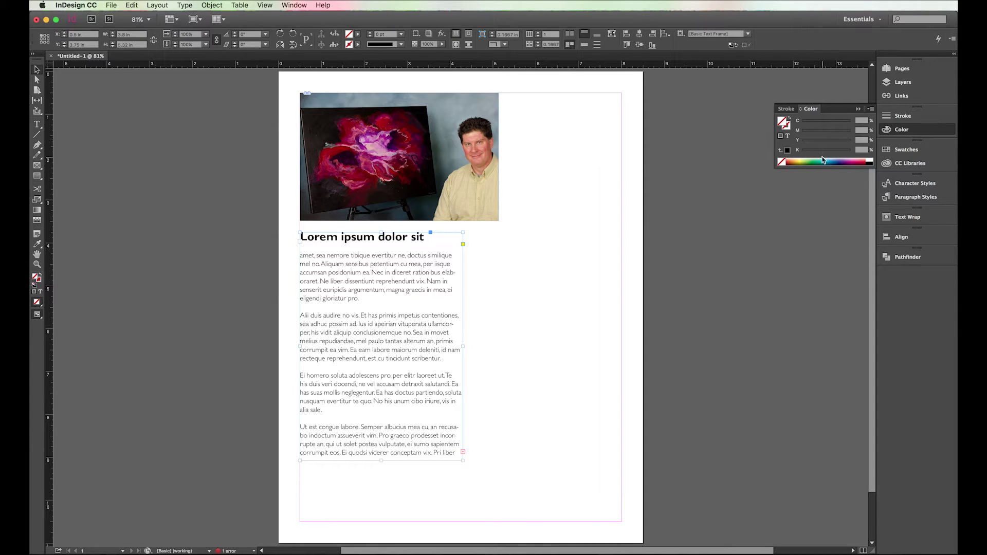
click(758, 125)
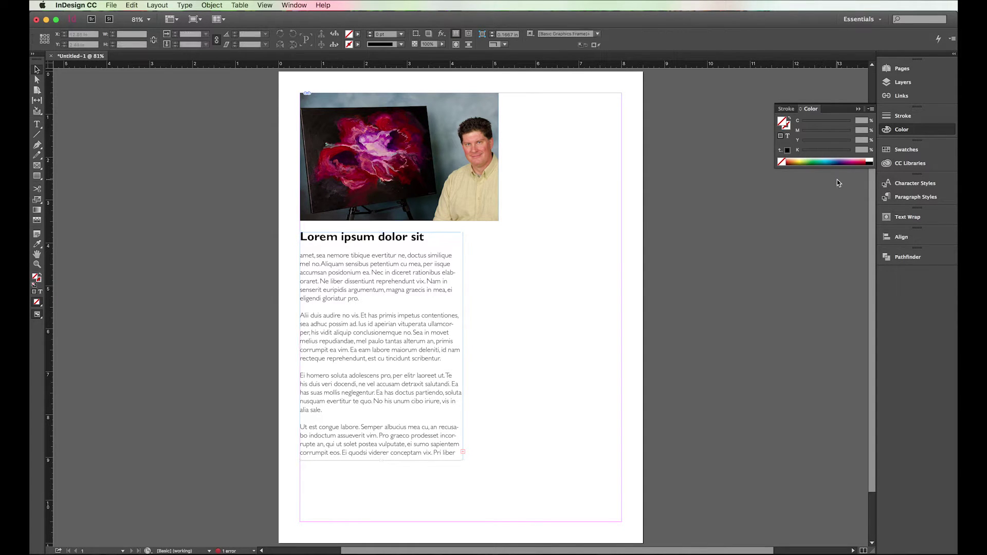
click(920, 128)
click(904, 150)
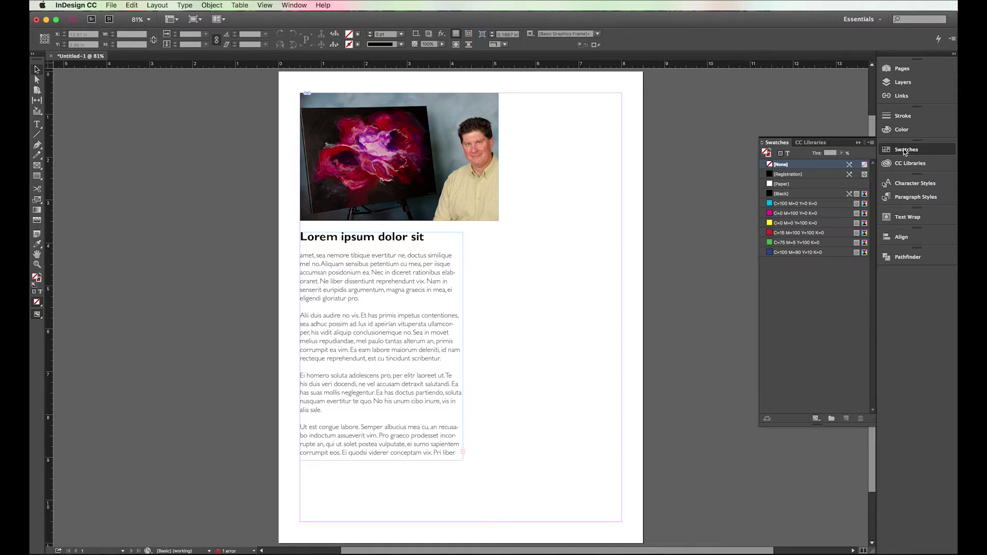
click(795, 235)
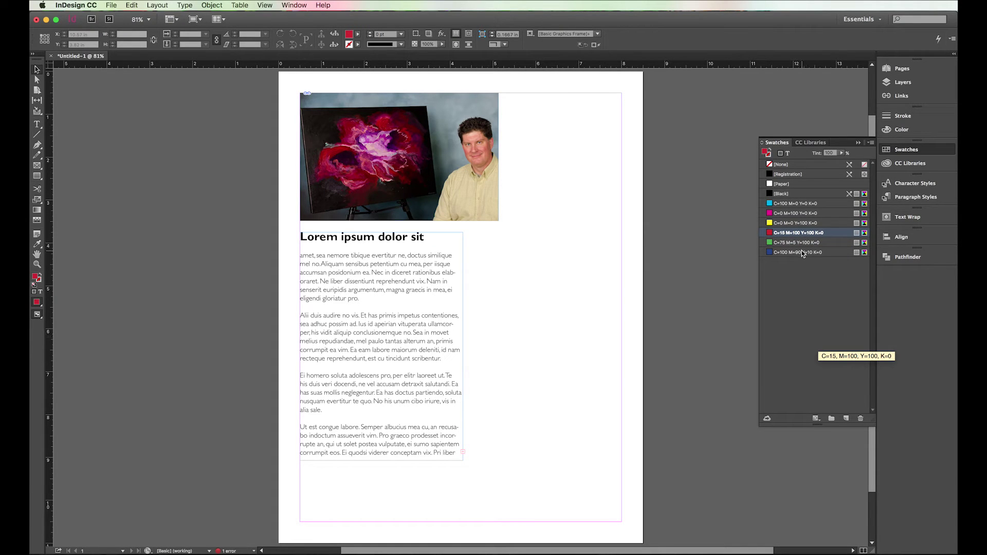
Step: Duplicate the C=15 M=100 Y=100 K=0 swatch and rename the copy with the author's first name in possessive form plus "Red"
click(847, 418)
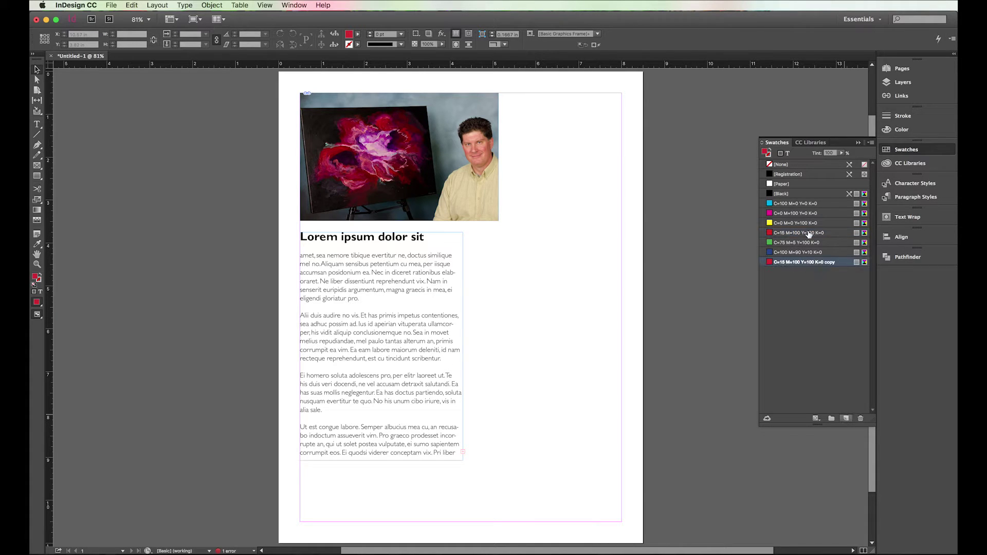
click(810, 262)
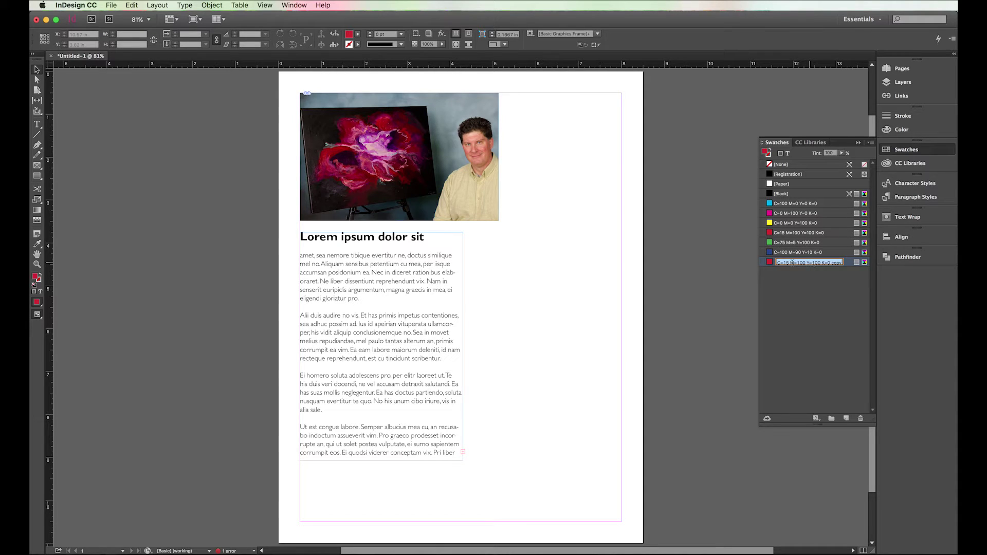
text(Tex)
text('s)
text( Red)
key(Return)
Step: Darken the custom red swatch by raising its black and cyan and slightly lowering its magenta
double_click(769, 262)
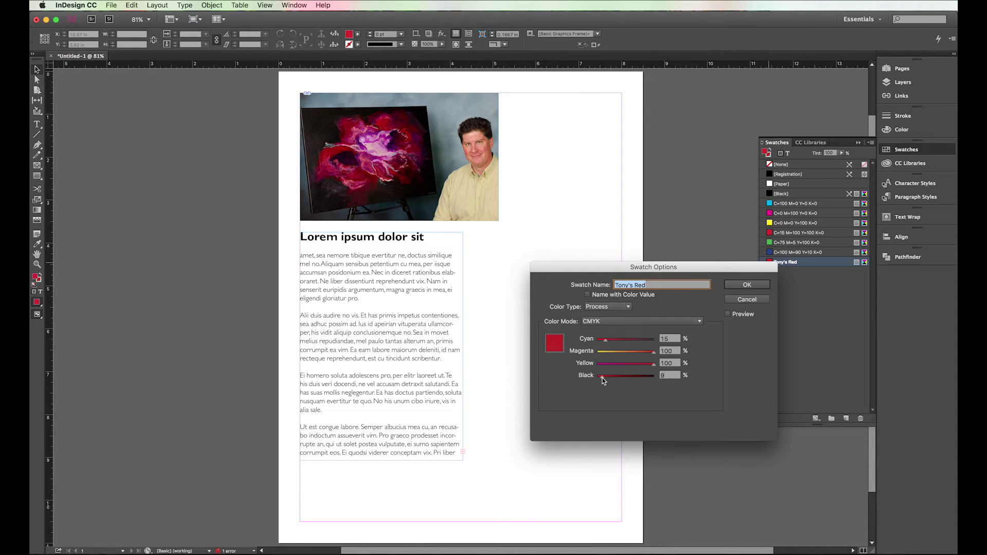
drag(603, 378, 615, 378)
drag(653, 353, 650, 355)
click(615, 340)
click(746, 287)
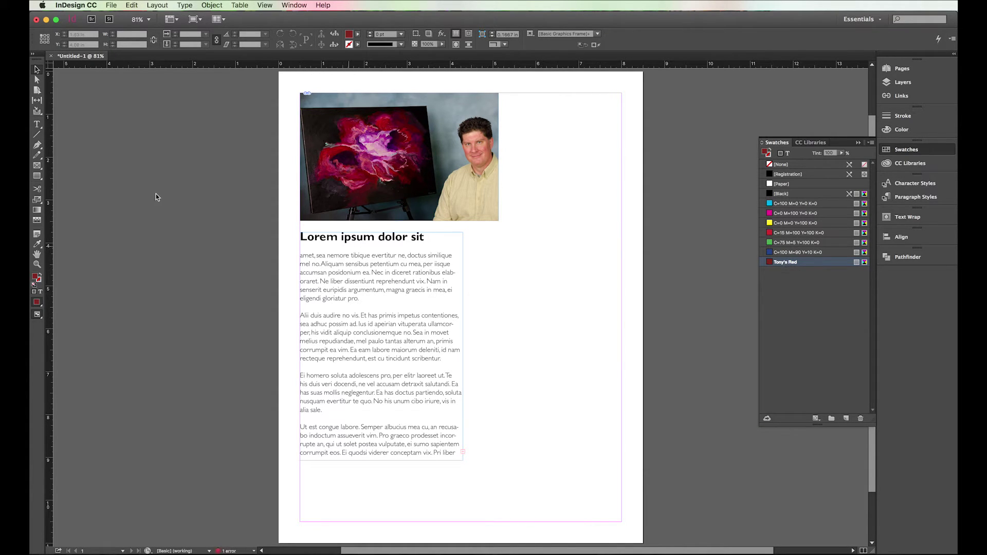
Step: Fill the heading text "Lorem ipsum dolor sit" with the custom red swatch
click(37, 124)
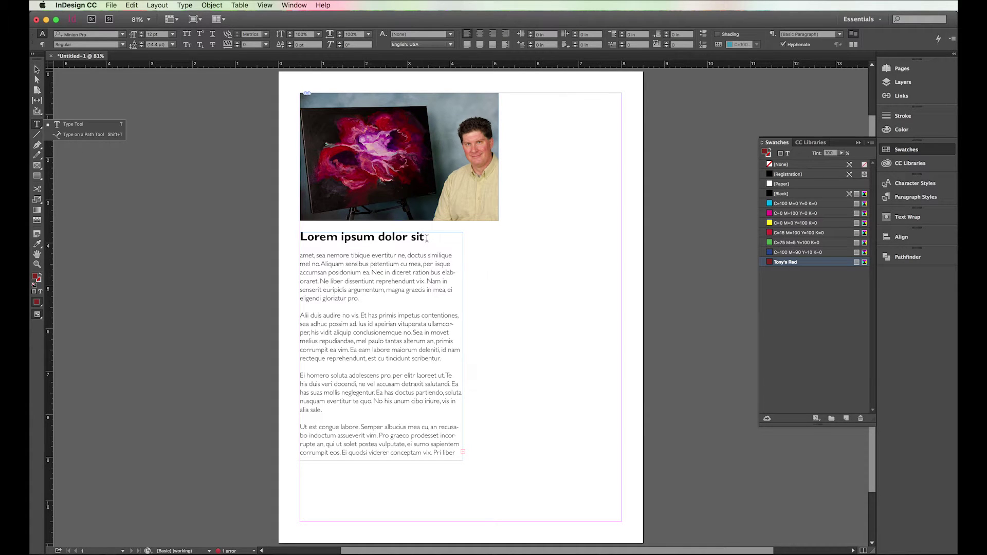
drag(427, 238, 300, 237)
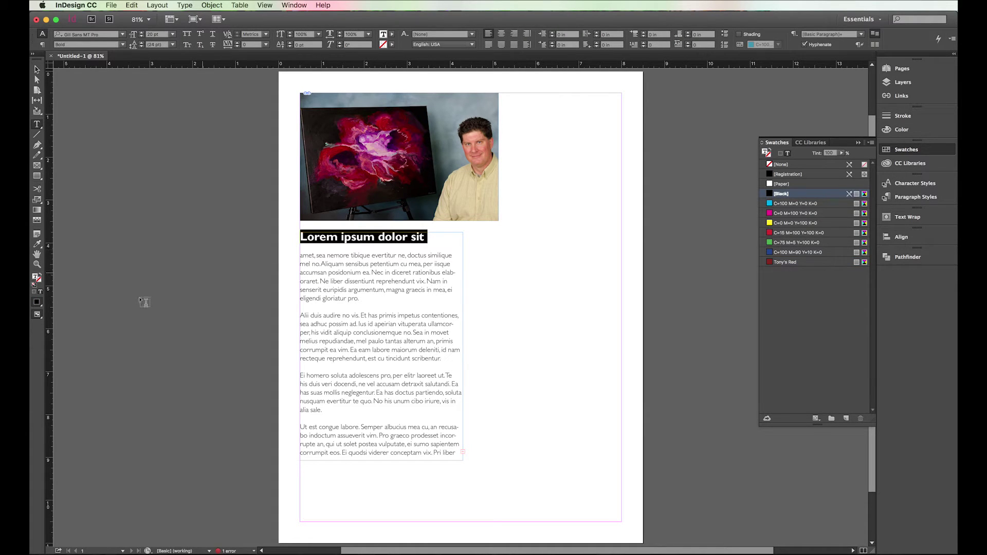
click(37, 278)
click(786, 263)
click(308, 308)
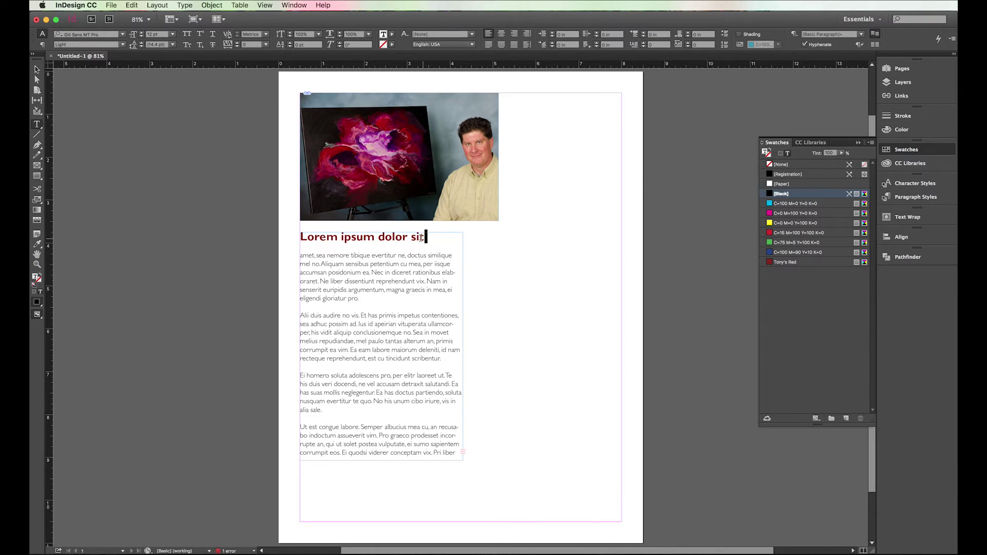
Step: Recolor the heading text with a dark red sampled from the painting using the Eyedropper
drag(429, 236, 298, 241)
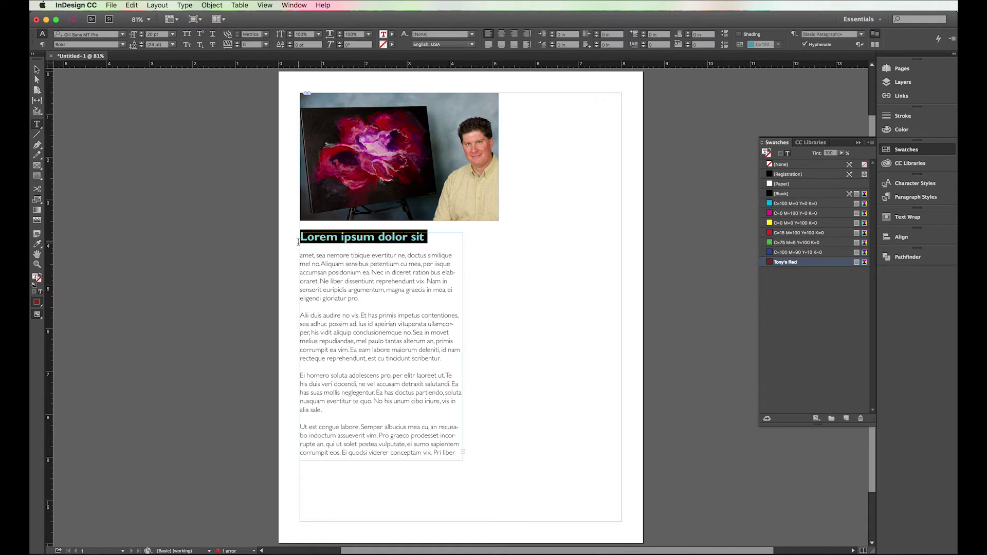
click(38, 246)
click(365, 171)
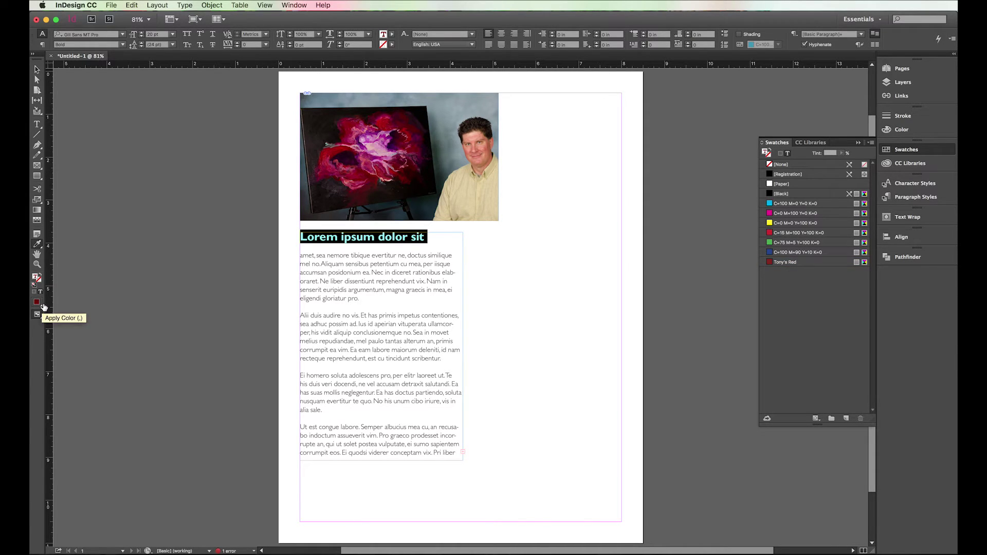
click(329, 238)
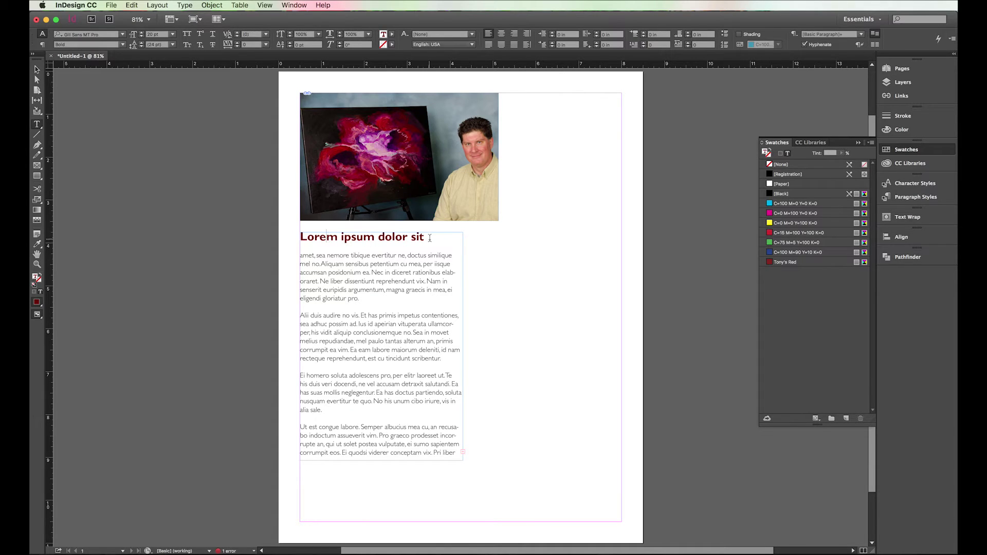
Step: Recolor the heading "Lorem ipsum dolor sit" with a purple sampled from the painting using the Eyedropper
drag(427, 238, 300, 238)
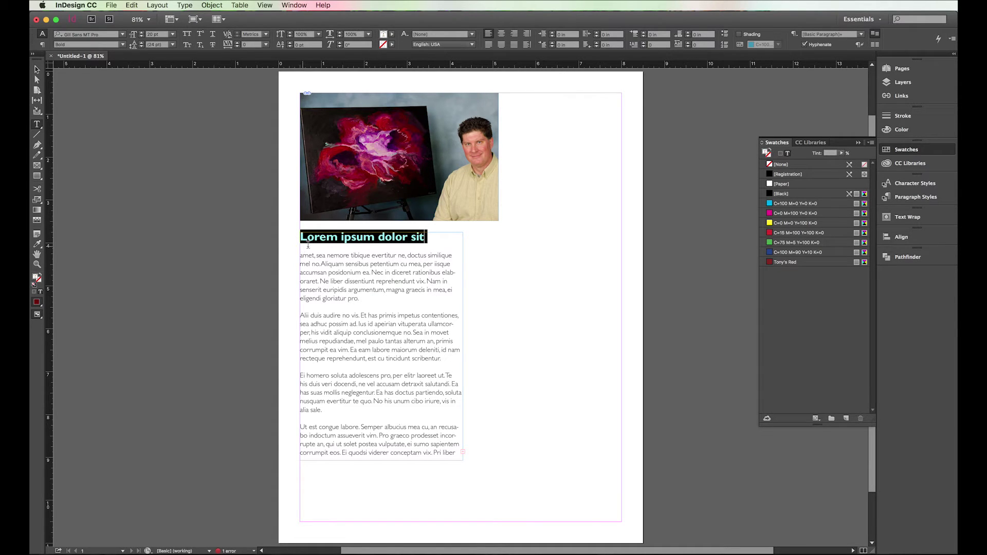
click(37, 247)
click(363, 142)
click(36, 69)
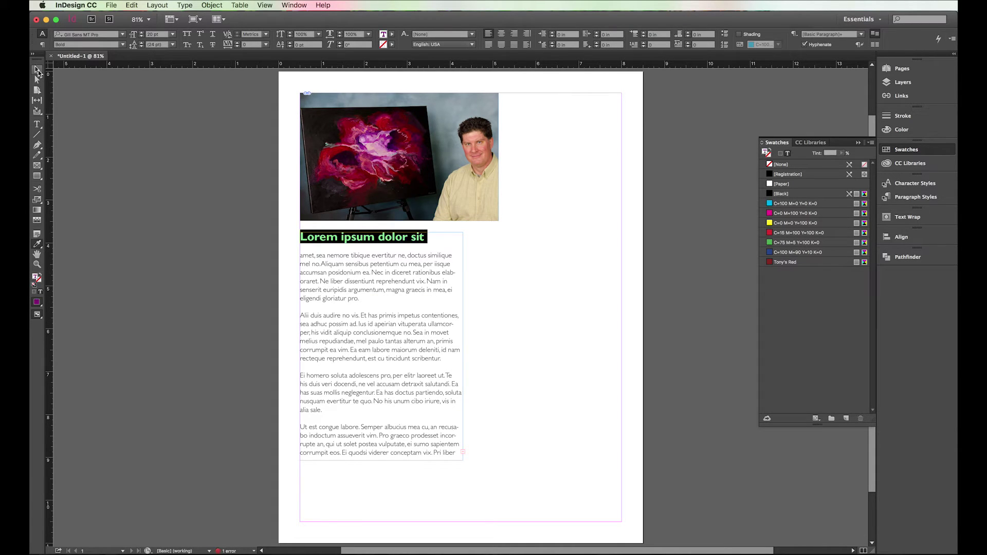
click(374, 283)
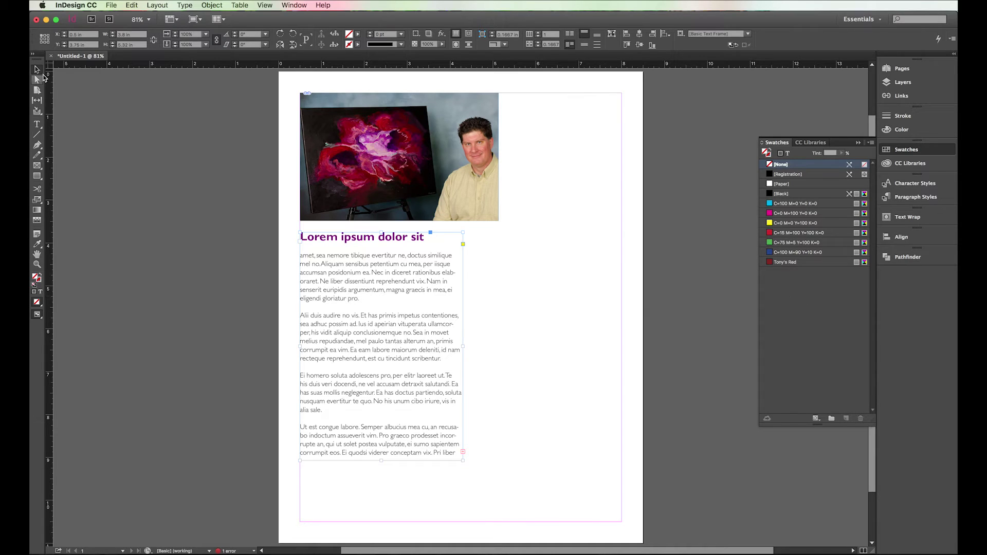
Step: Select part of the heading text and add its purple fill color to the swatches
click(37, 125)
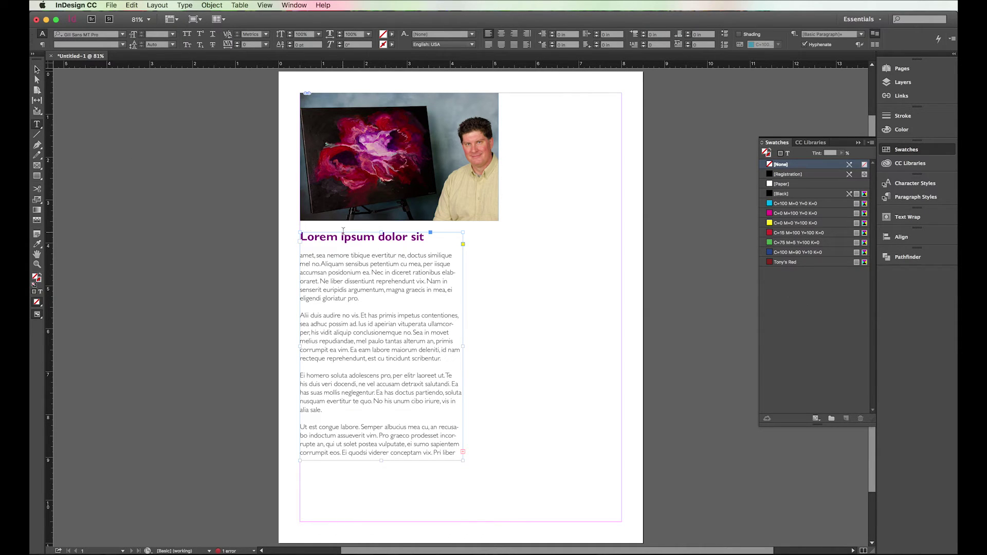
drag(326, 237, 307, 237)
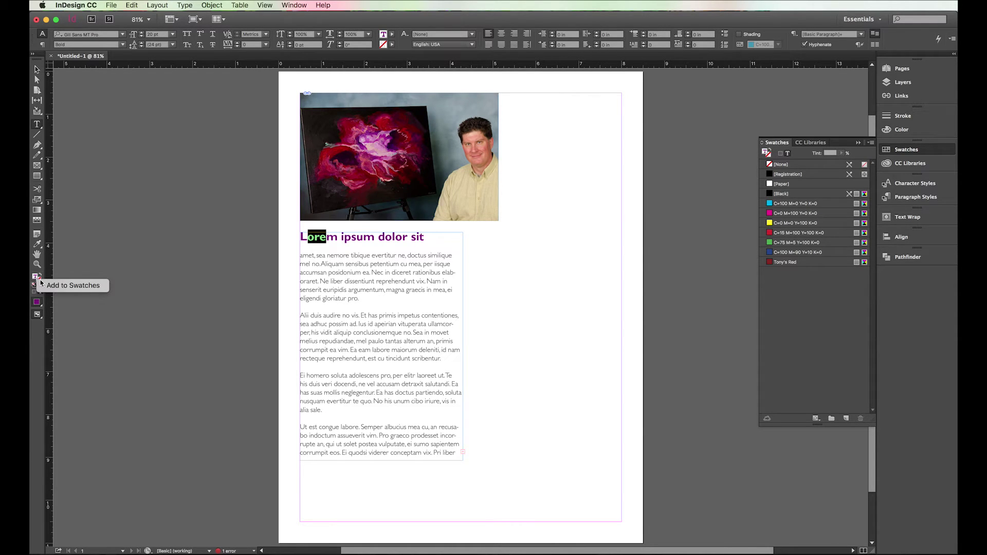
click(60, 288)
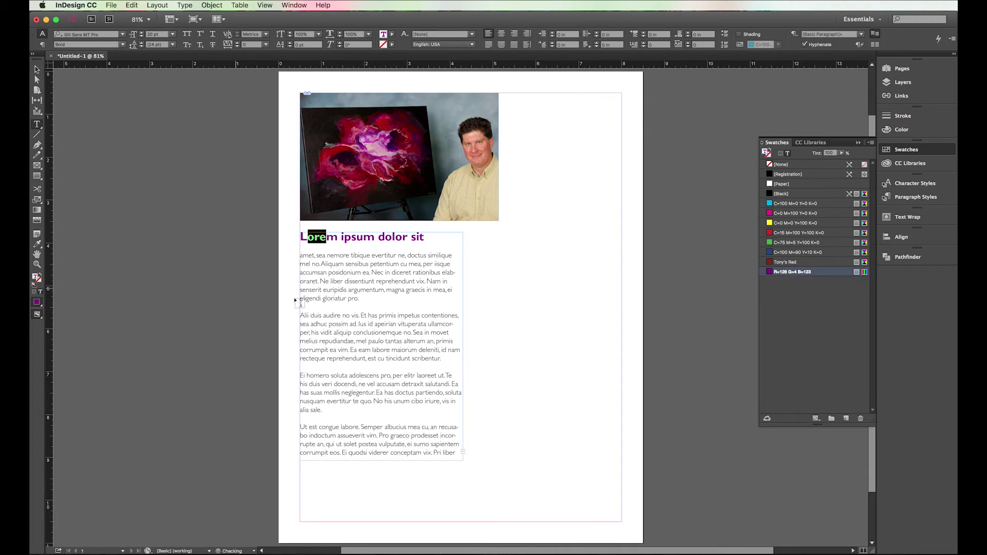
Step: Turn off naming by color value for the new purple swatch and rename it with the author's first name plus "Purple"
double_click(770, 272)
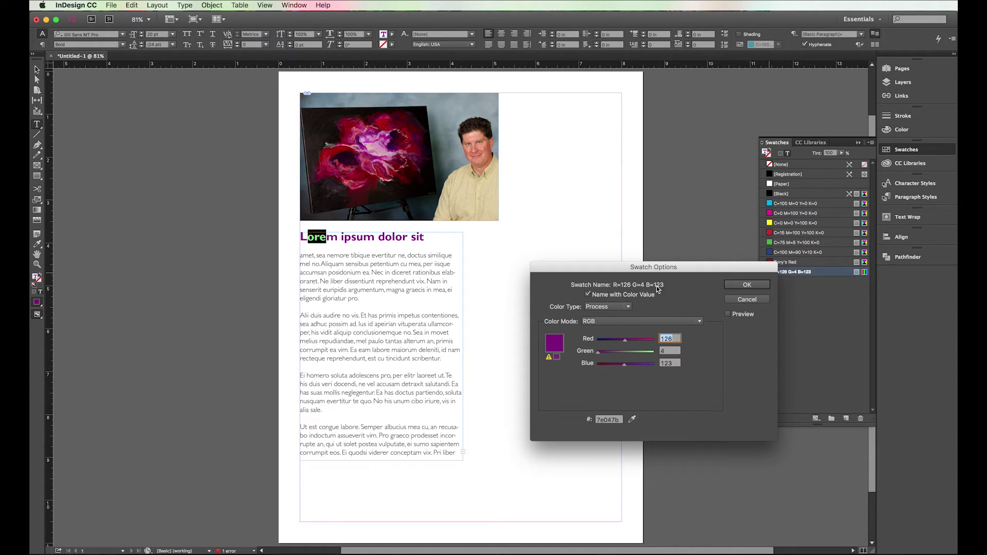
click(588, 295)
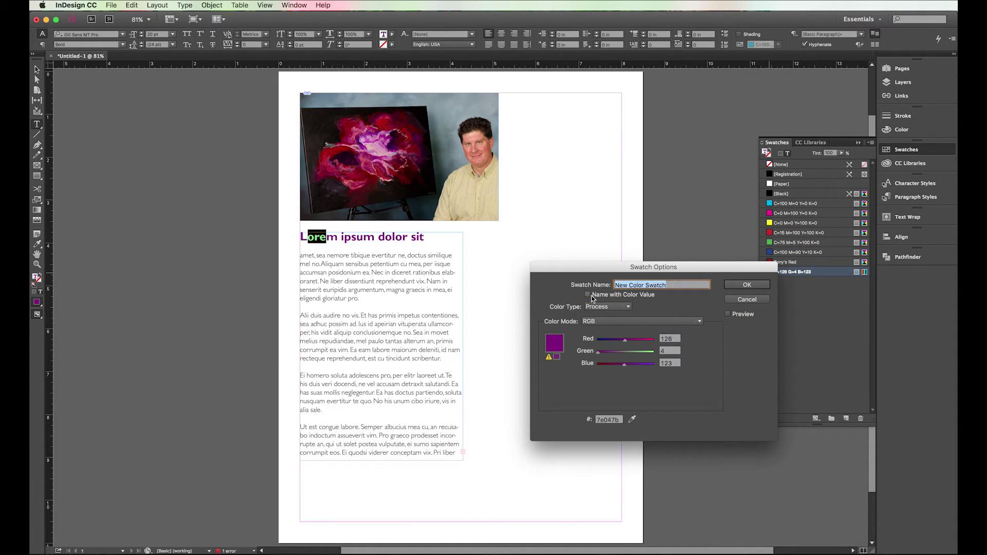
text(Tony' Purple)
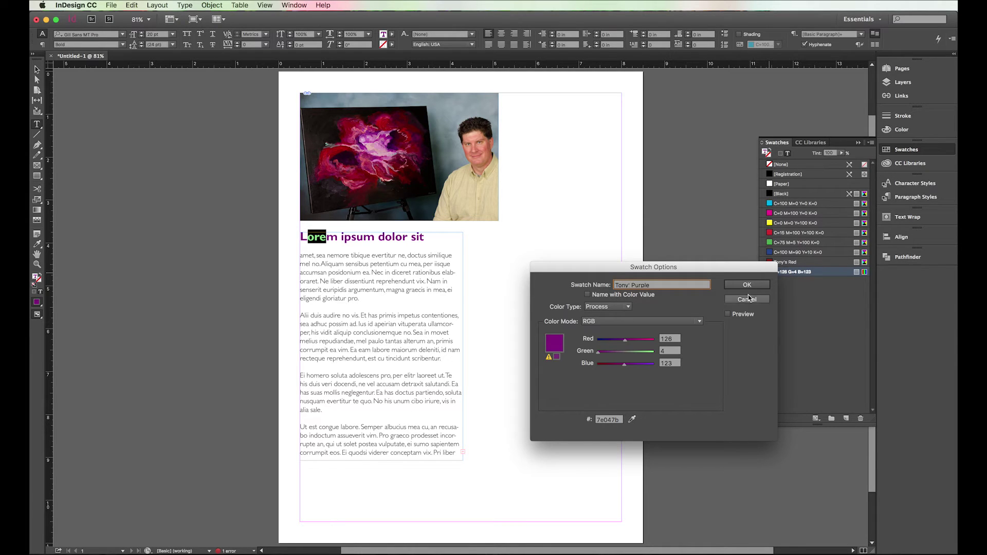
click(747, 285)
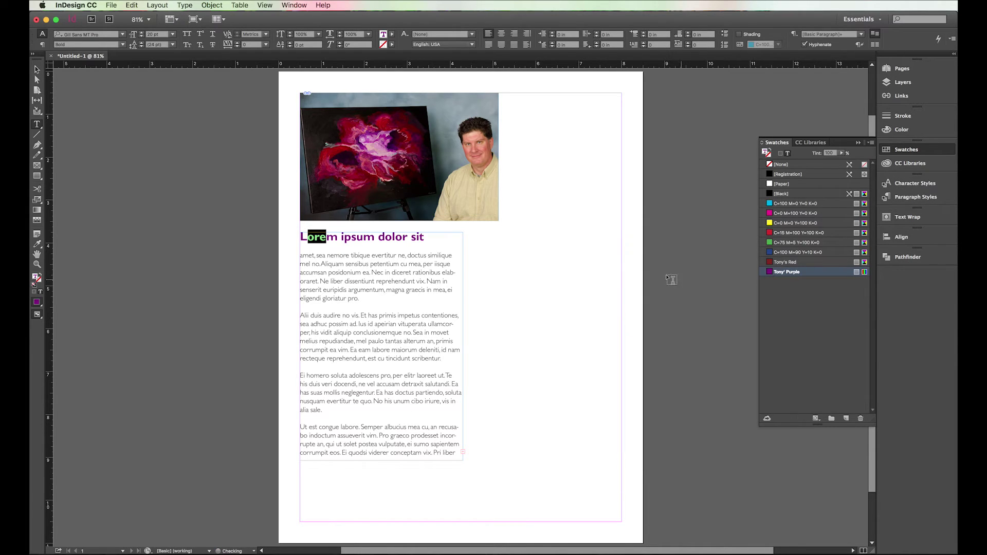
click(393, 341)
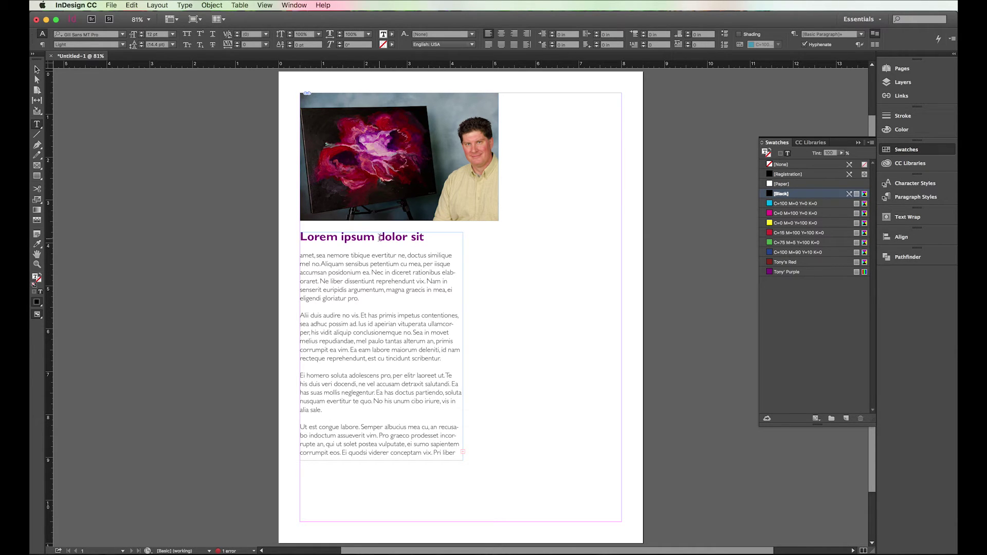
Step: Apply the custom purple swatch at a 50% tint to the words "dolor sit" in the heading
drag(381, 238, 426, 240)
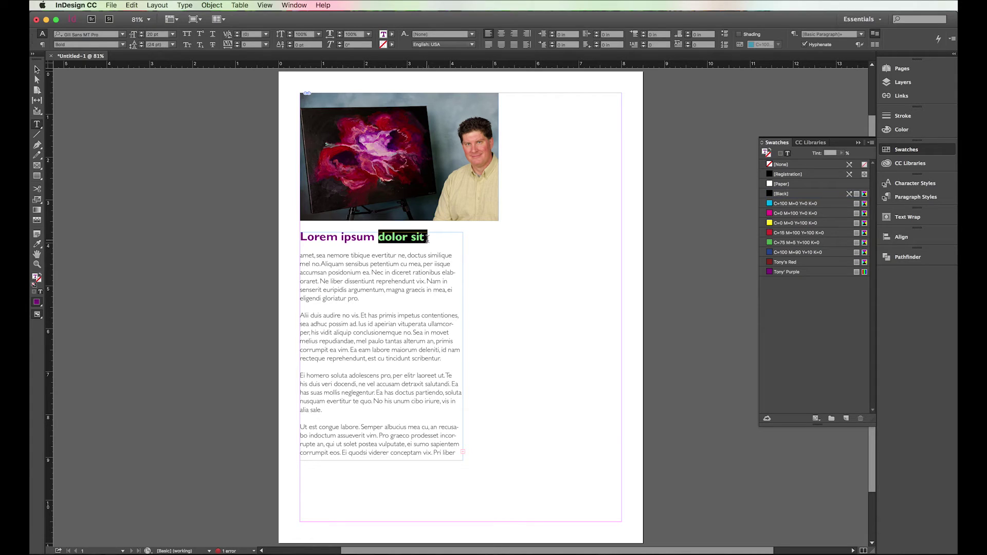
click(794, 273)
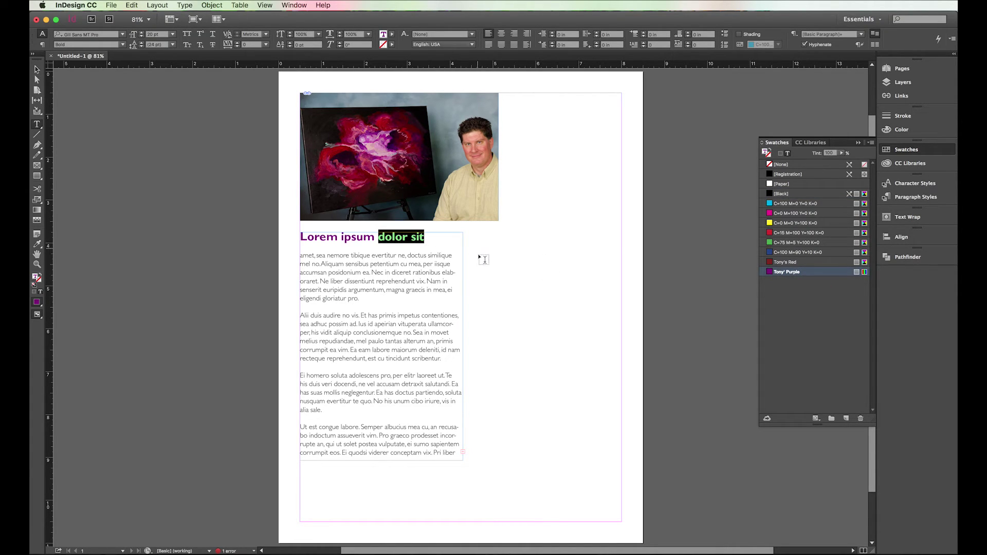
click(831, 153)
text(50)
key(Return)
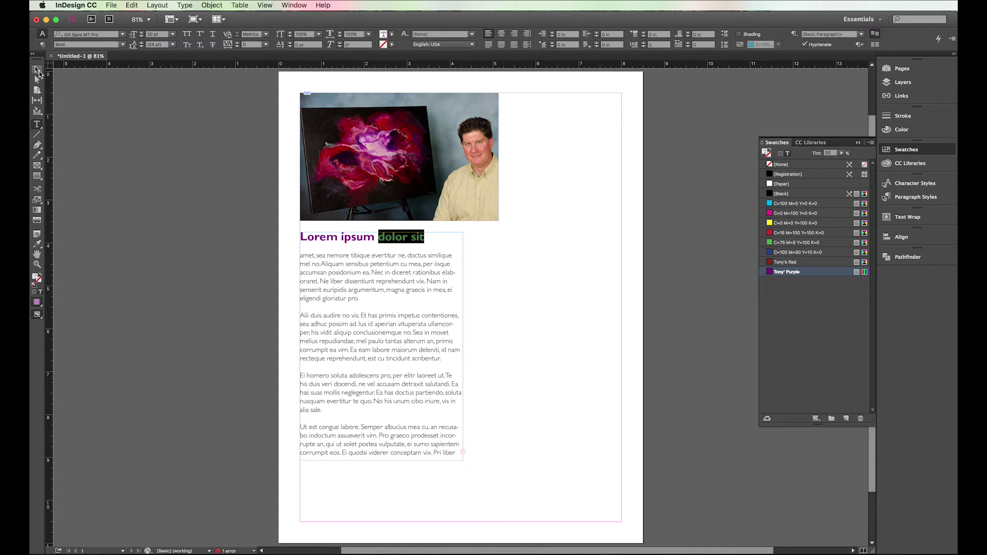
click(38, 72)
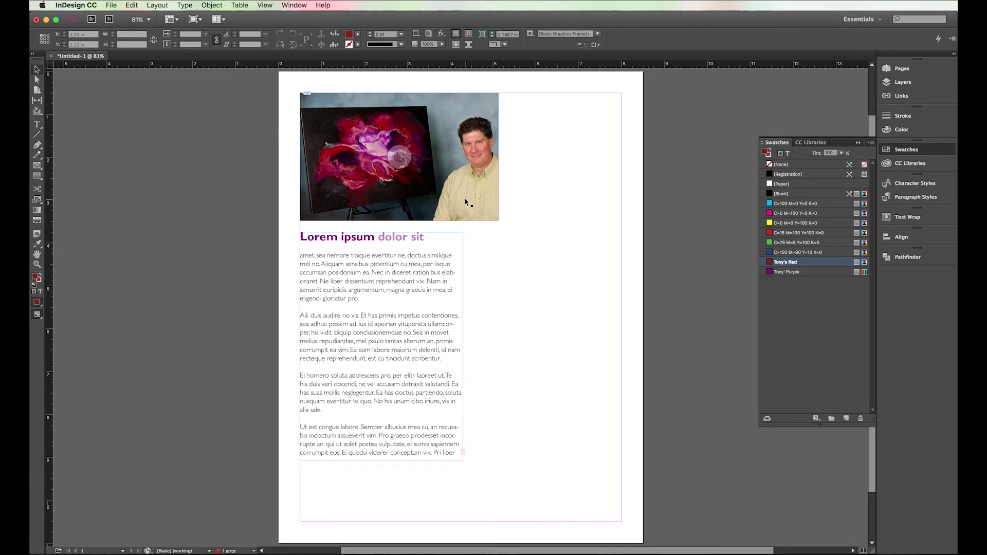
Step: Give the image frame a 5 pt stroke in the yellow C=0 M=0 Y=100 K=0 swatch, and deselect it
click(400, 187)
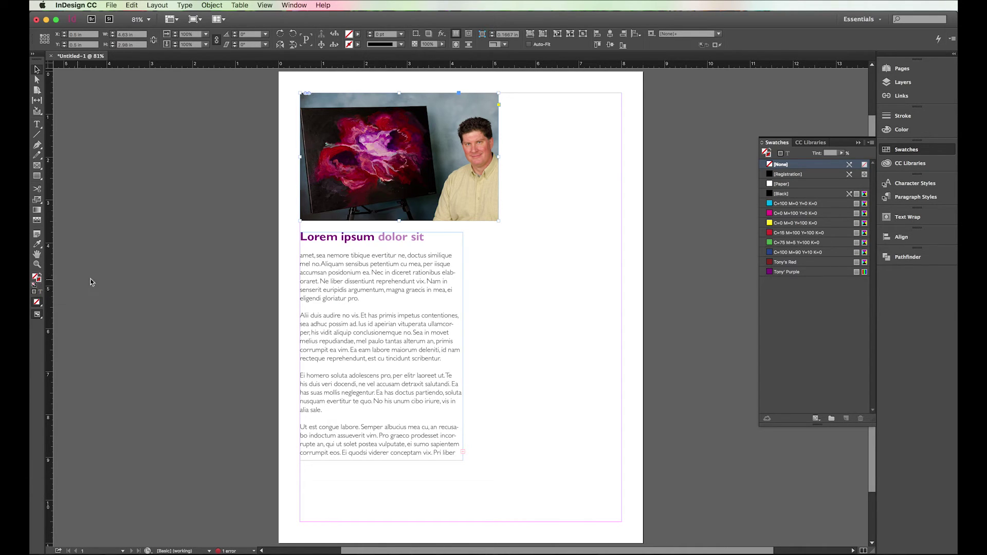
click(782, 225)
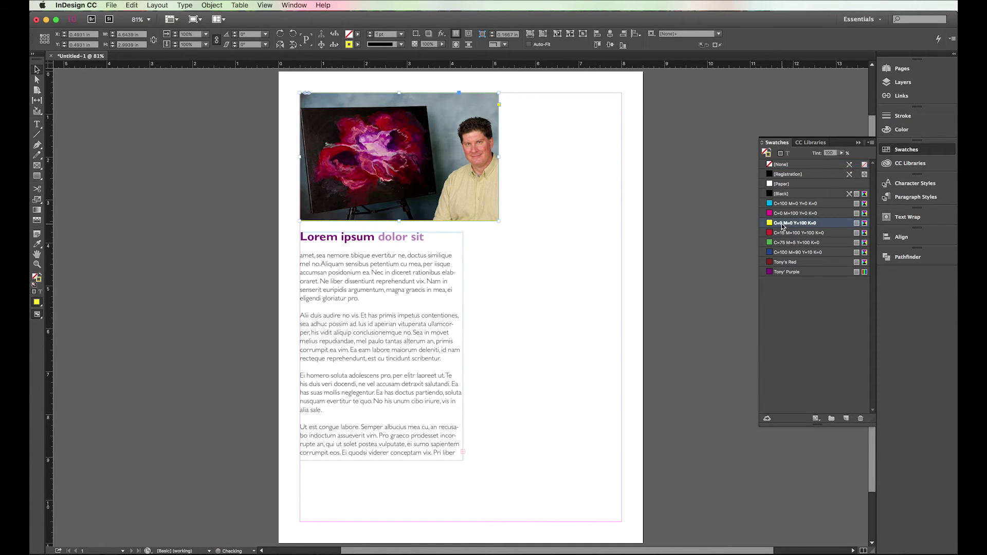
click(898, 117)
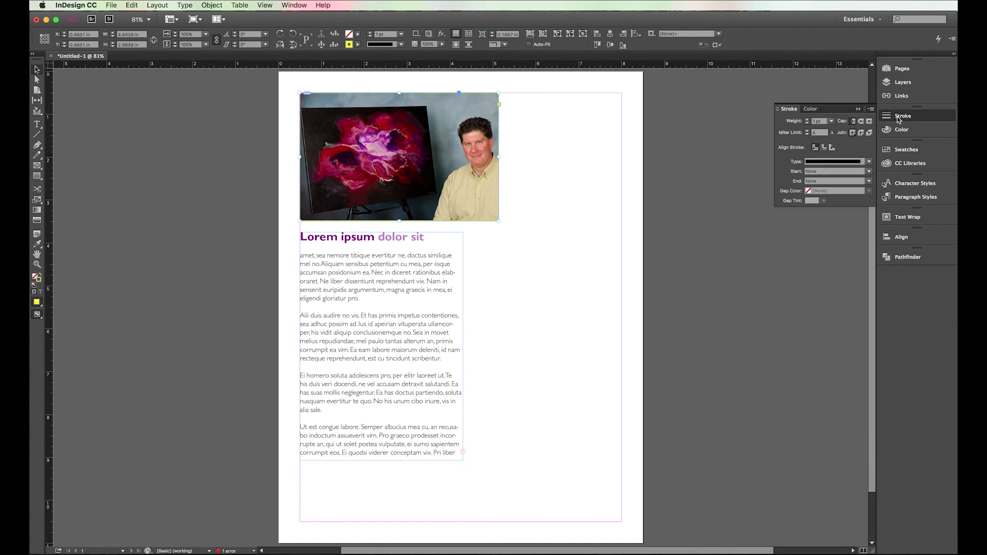
click(807, 119)
click(807, 118)
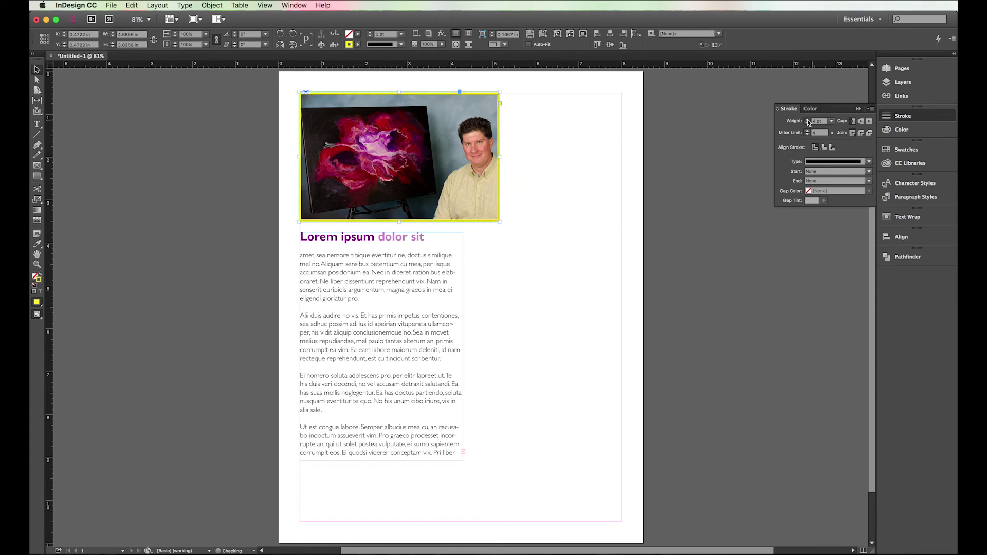
click(808, 119)
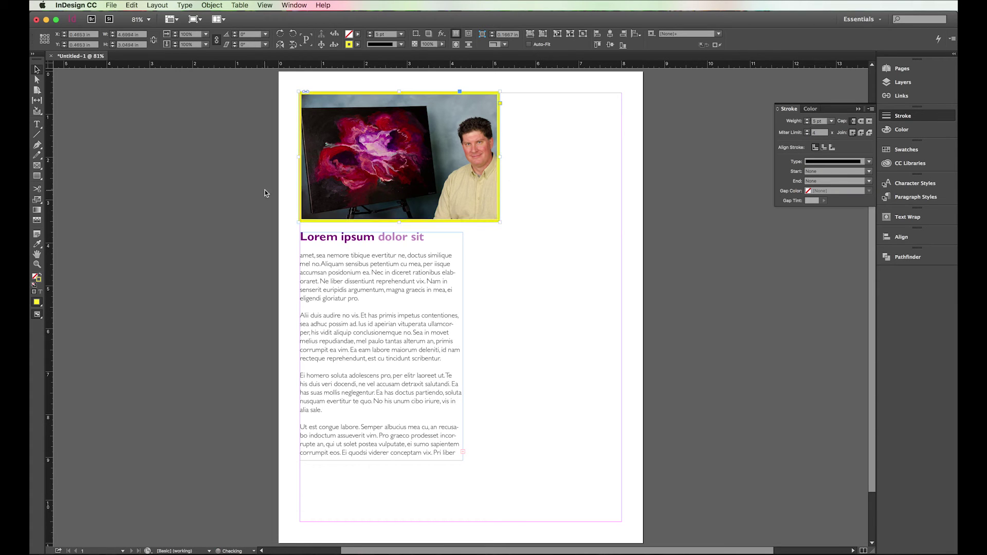
click(541, 267)
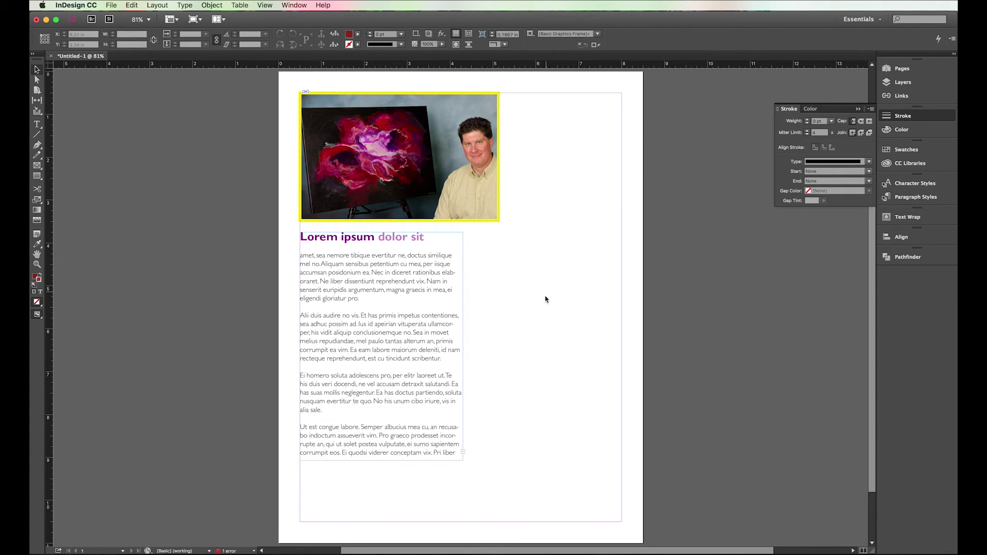
Step: Widen the text frame to about 4.59 in so its right edge lines up with the image above
click(436, 264)
drag(463, 348, 497, 340)
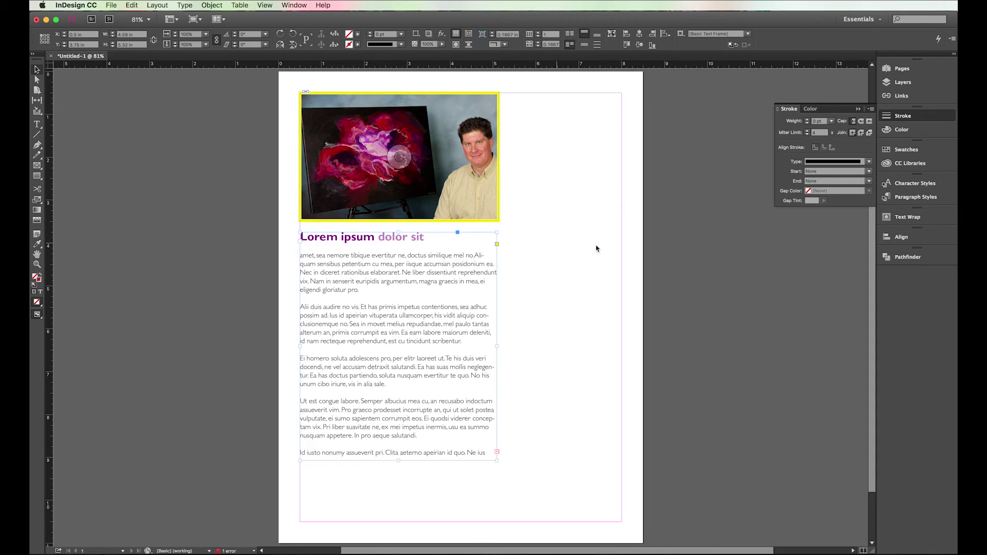
Step: Reduce the tint of the image frame's yellow stroke to a pale yellow
click(903, 151)
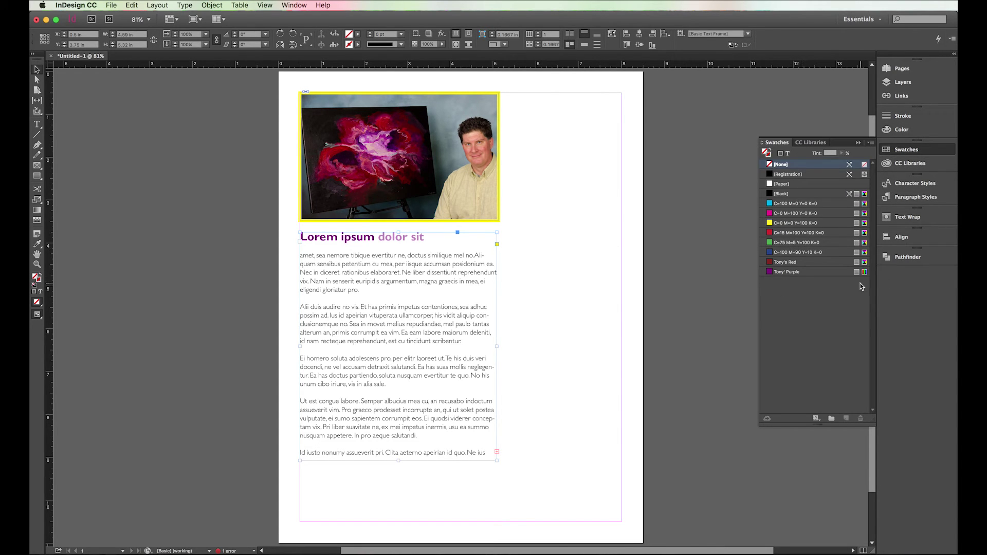
click(460, 219)
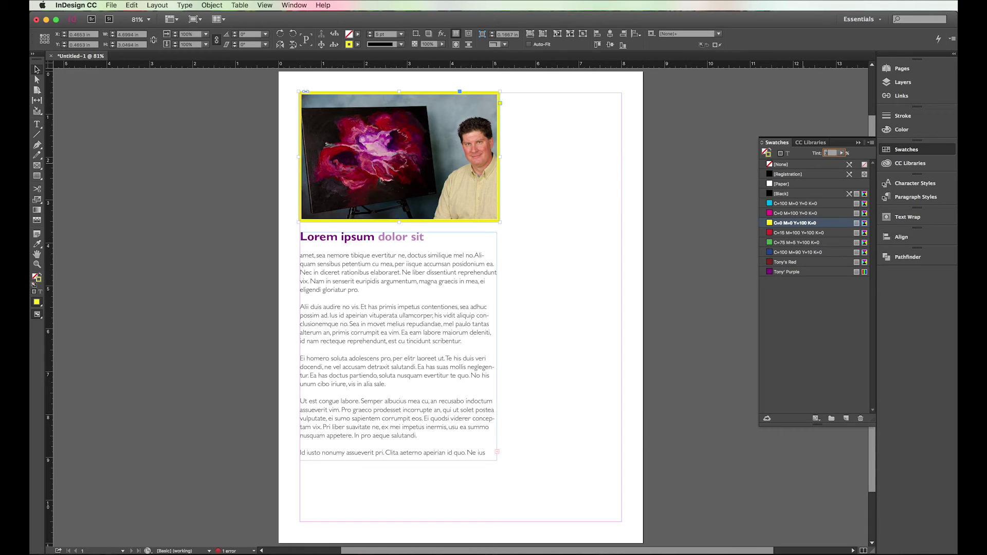
key(Return)
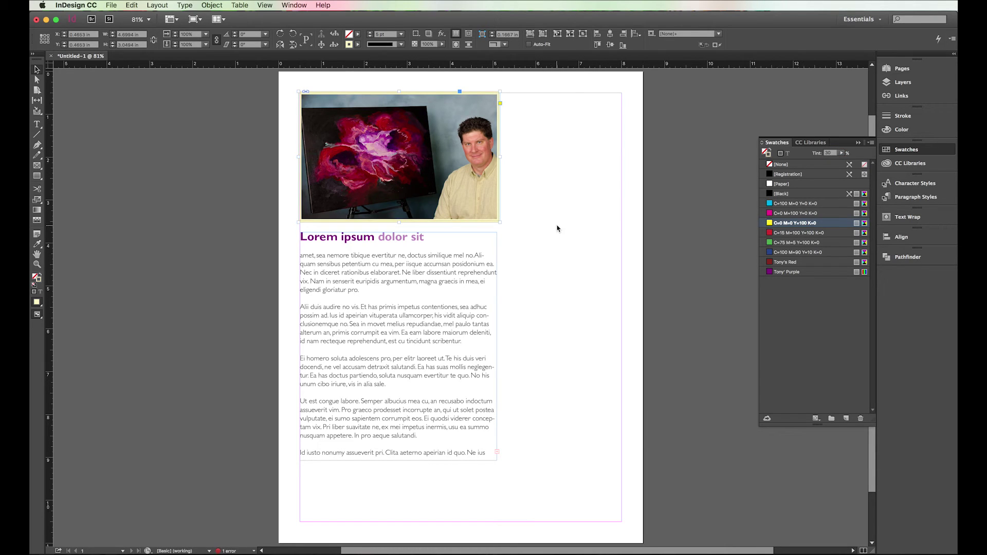
Step: Deselect the image frame and switch the page to Preview mode, hiding guides and frame edges
click(580, 234)
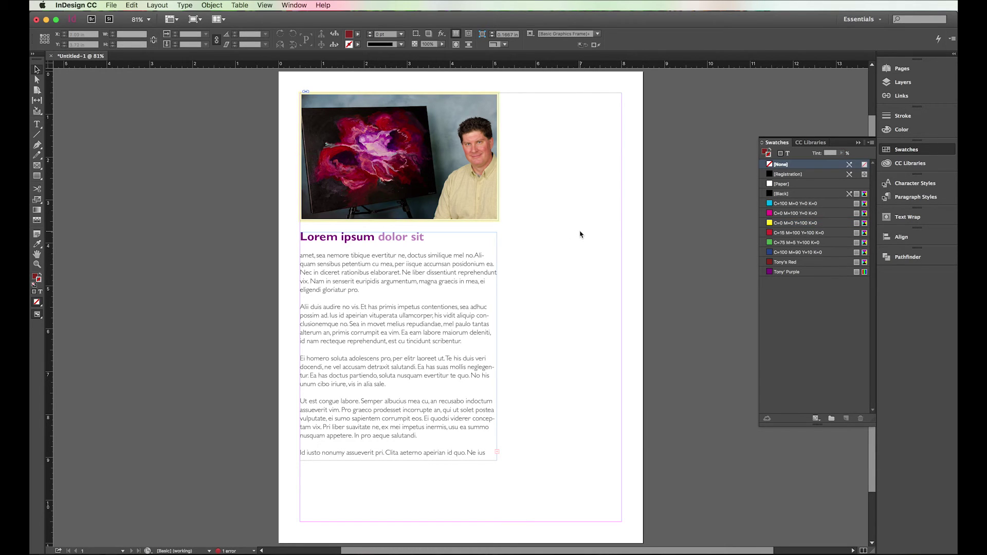
click(39, 316)
click(65, 326)
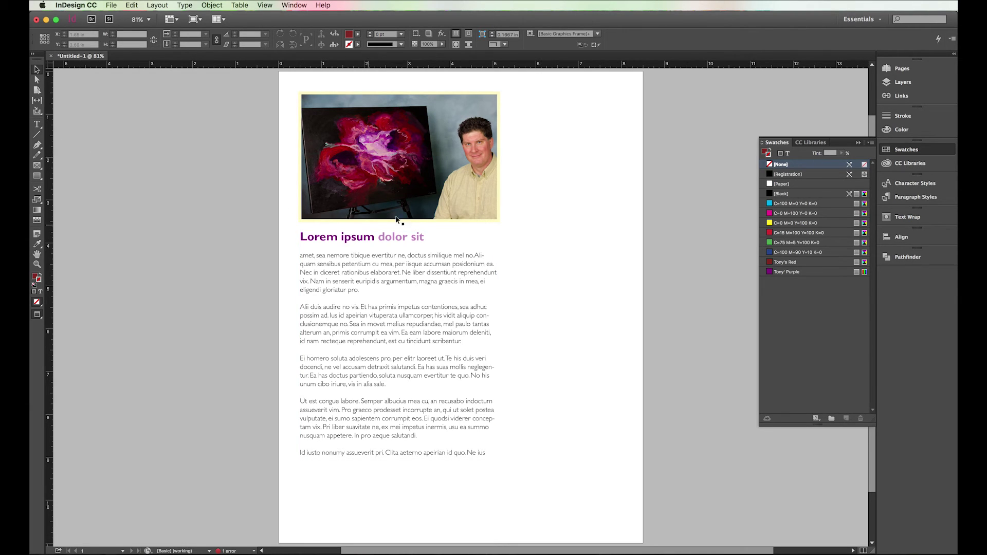
Step: Fill the text frame with the green C=75 M=5 Y=100 K=0 swatch at a 10% tint, and deselect it
click(406, 265)
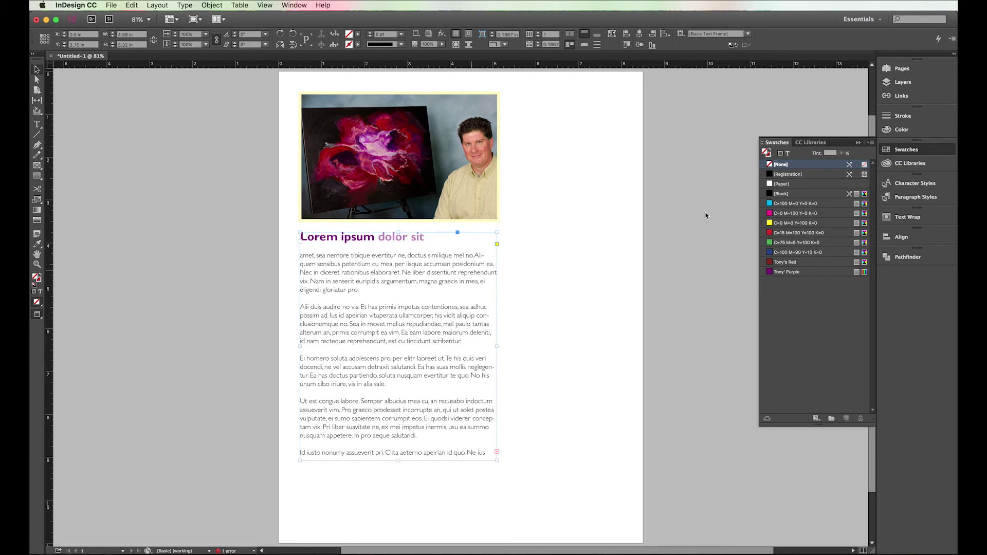
click(771, 245)
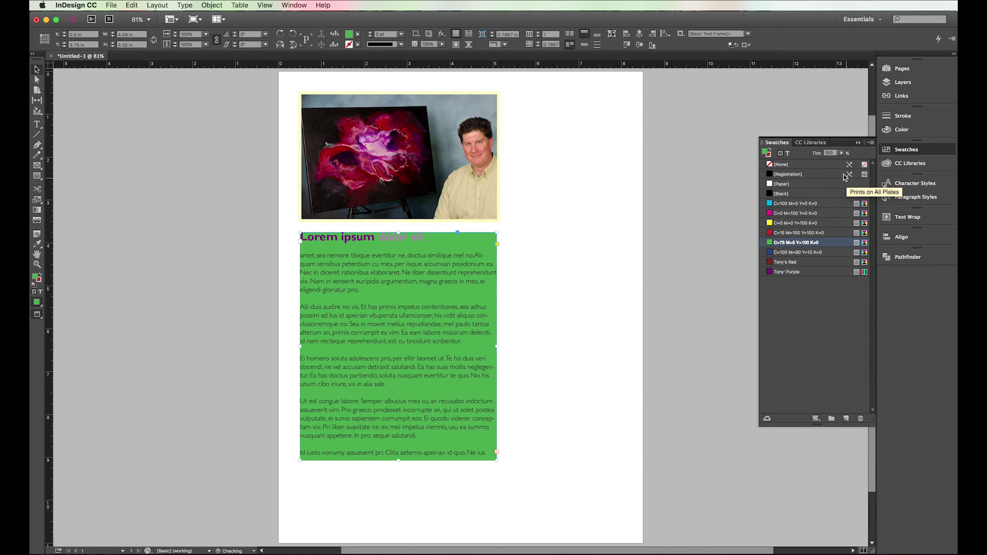
click(842, 152)
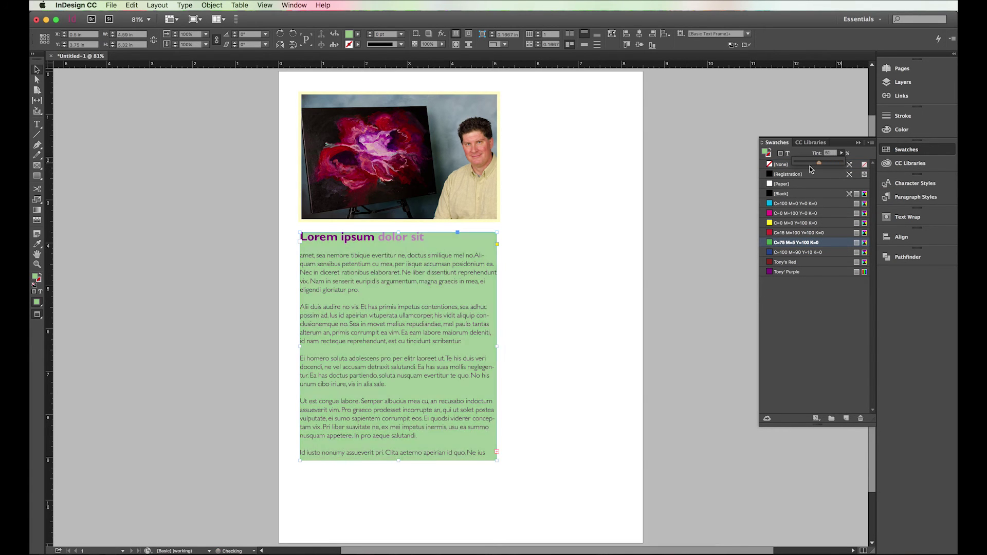
drag(810, 169, 799, 170)
click(374, 341)
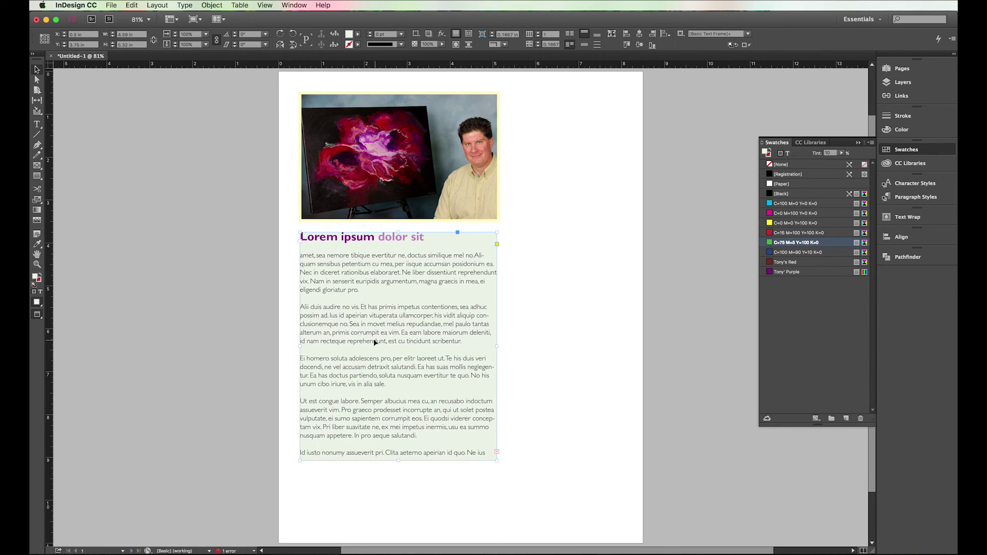
click(557, 357)
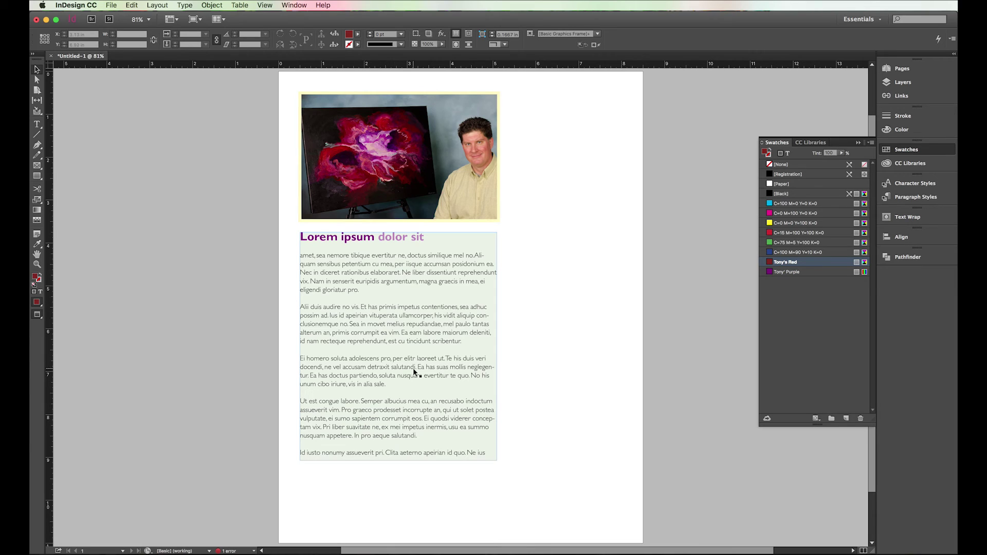
Step: Narrow the text frame from both sides to about 4.32 in wide, insetting it from the image's edges
click(402, 355)
drag(300, 348, 305, 348)
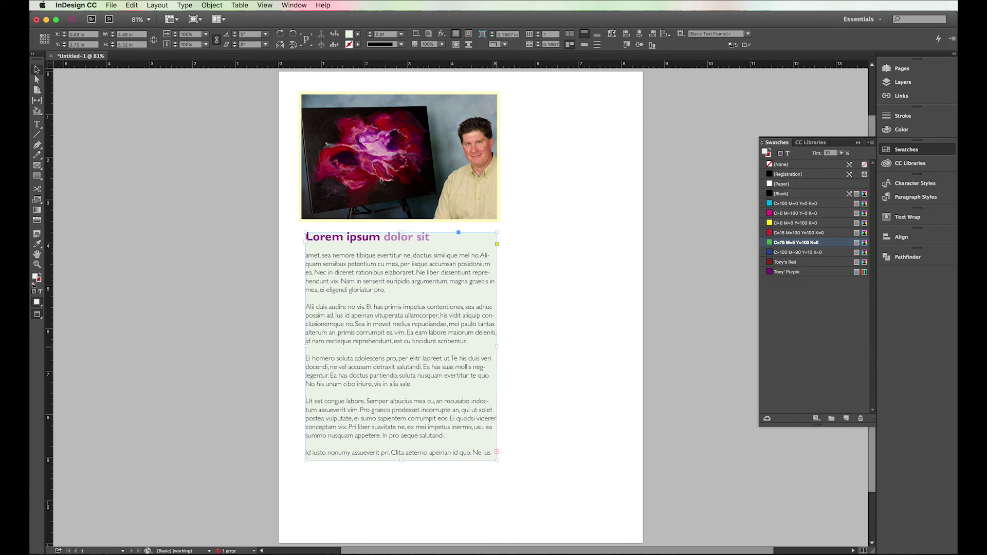
drag(497, 347, 491, 347)
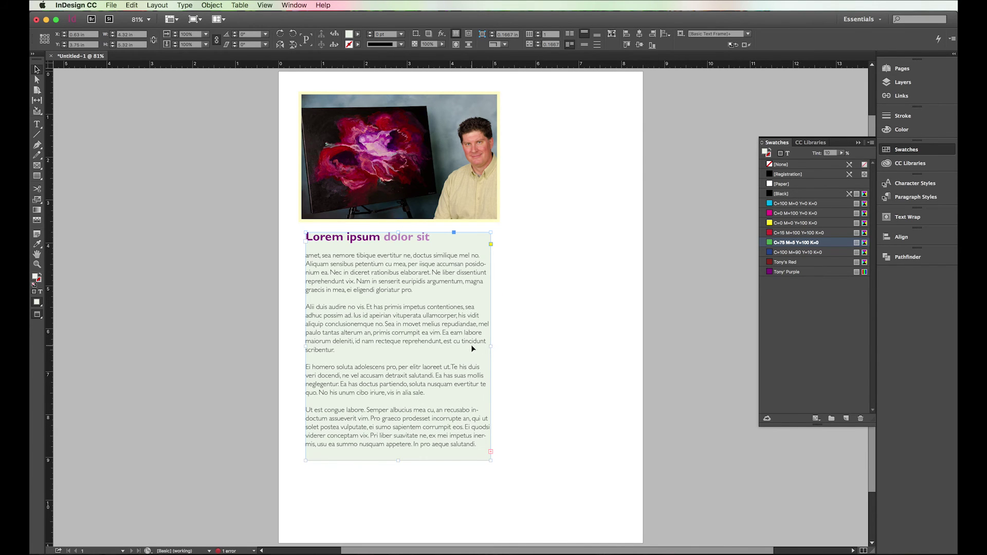
Step: Draw a rectangle about 4.625 in by 5.62 in over the text frame, as wide as the image, and send it to the back
click(37, 175)
drag(299, 227, 497, 469)
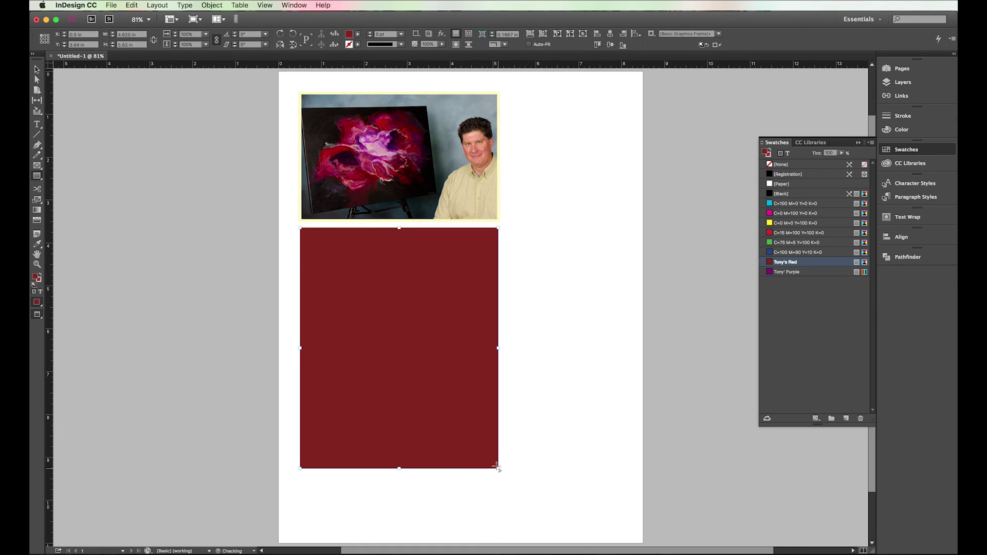
key(v)
click(212, 5)
mouse_move(226, 36)
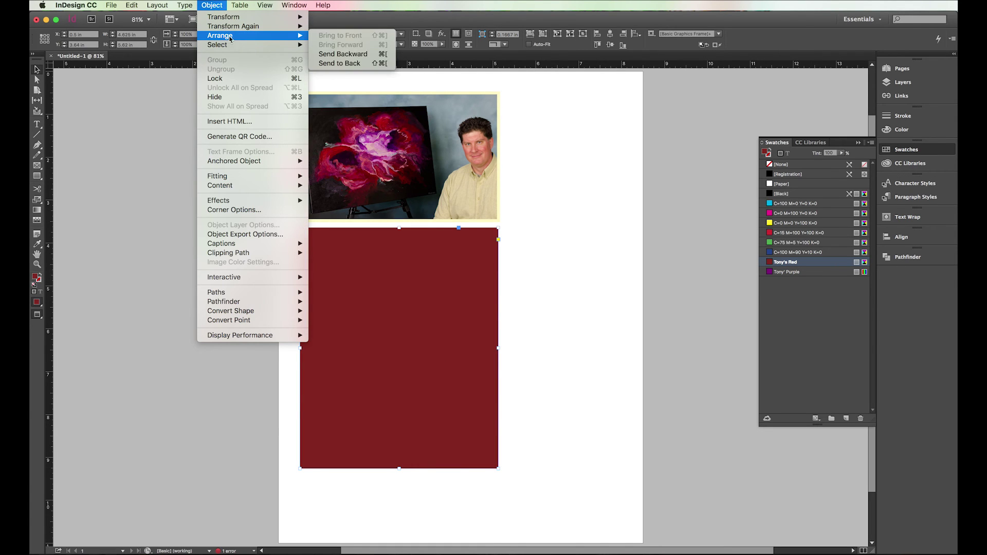
click(345, 64)
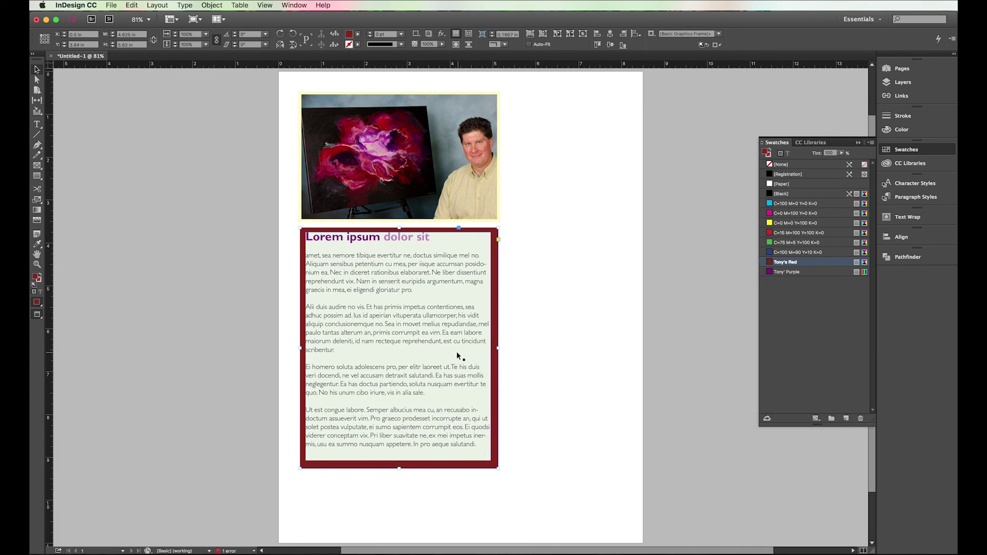
Step: Sample the text frame's pale green fill with the Eyedropper to apply it to the background rectangle, and deselect
click(37, 244)
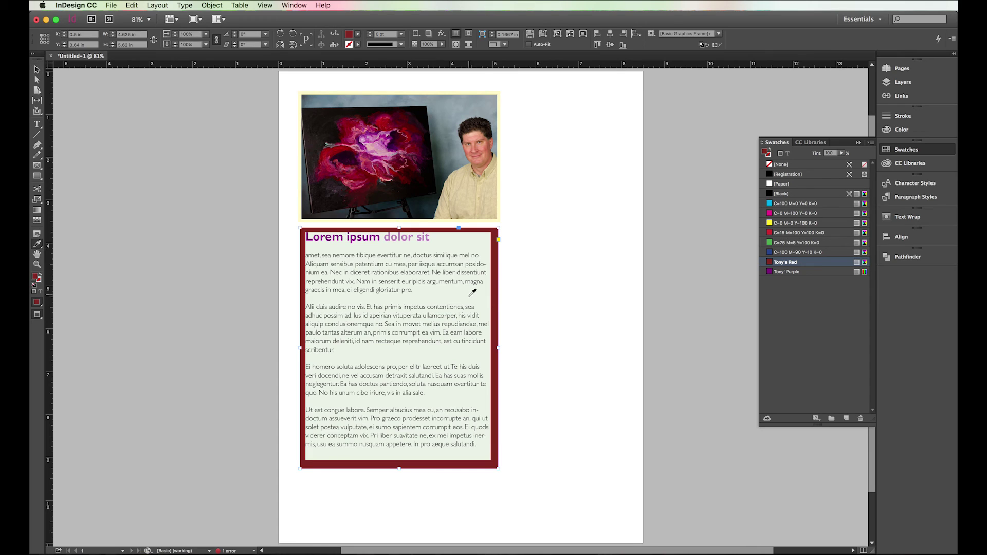
click(465, 293)
click(38, 70)
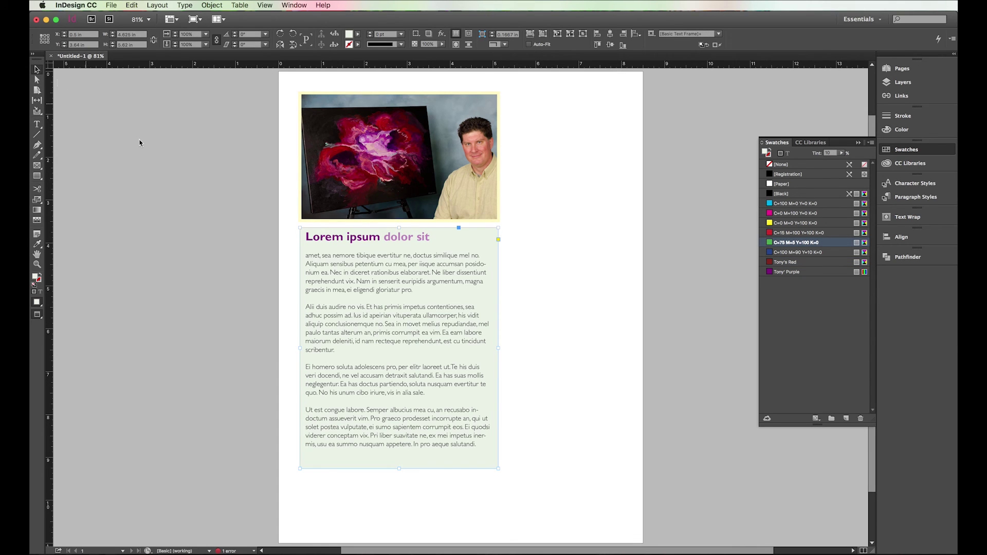
click(565, 304)
Step: Select the text frame and background rectangle together, return the page to Normal view mode, and deselect them
drag(435, 339, 438, 344)
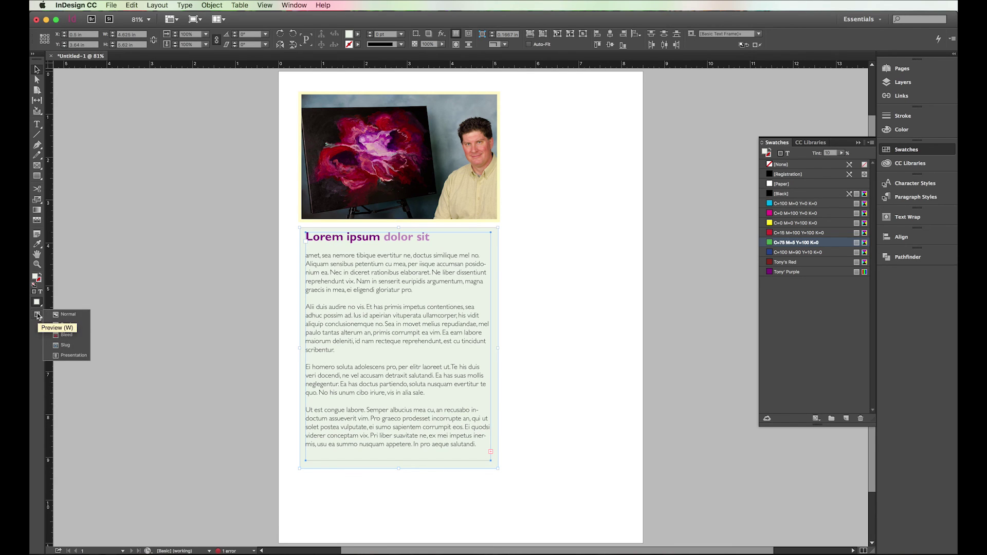
drag(37, 316, 56, 314)
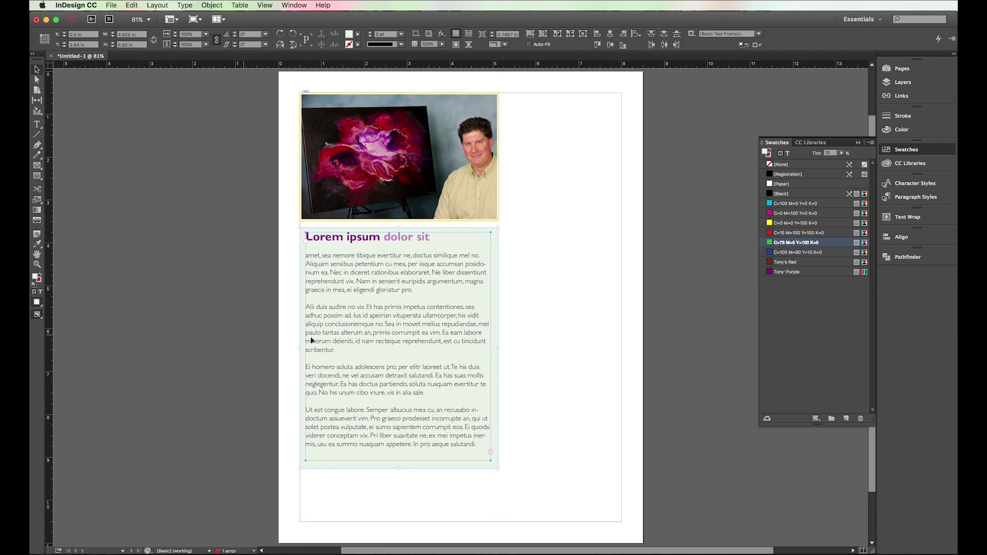
click(537, 310)
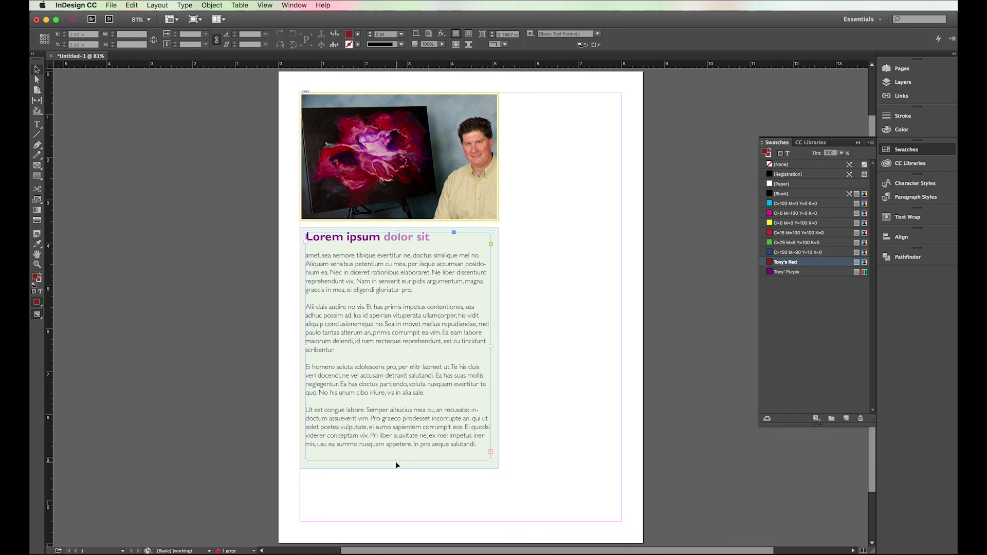
Step: Extend the text frame's bottom edge to a height of about 5.43 in so another line of text fits, and deselect it
click(396, 462)
drag(399, 465, 398, 465)
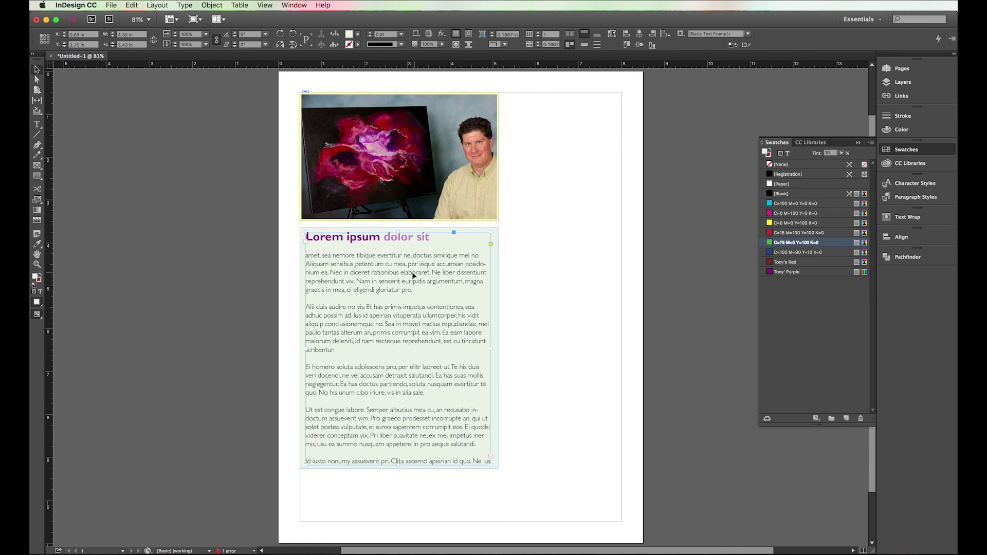
click(519, 294)
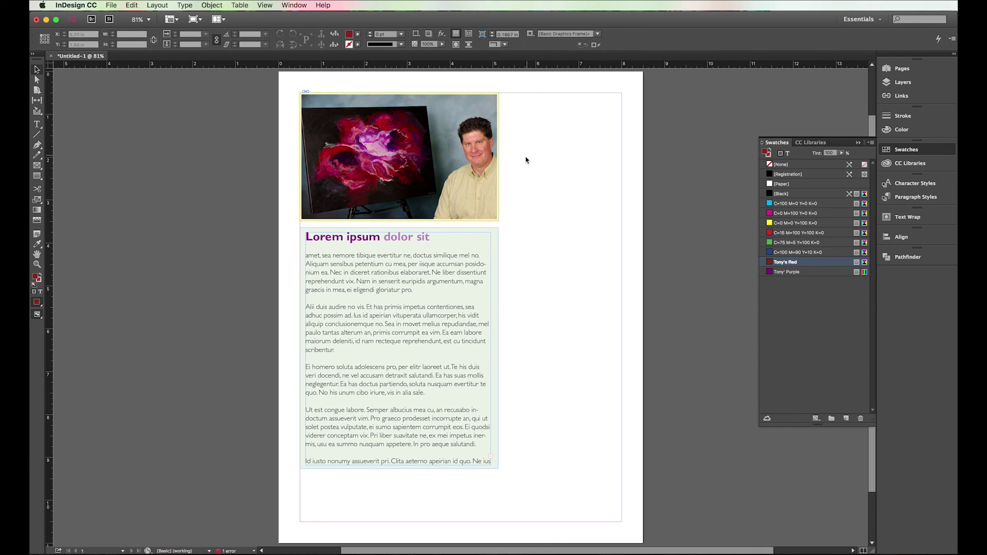